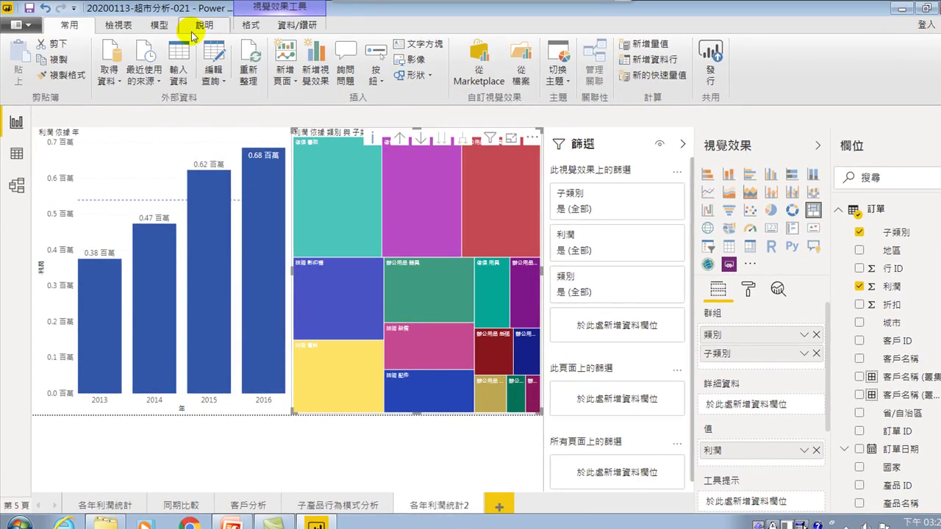
Step: Save the current report and open its data source settings
mouse_move(422, 37)
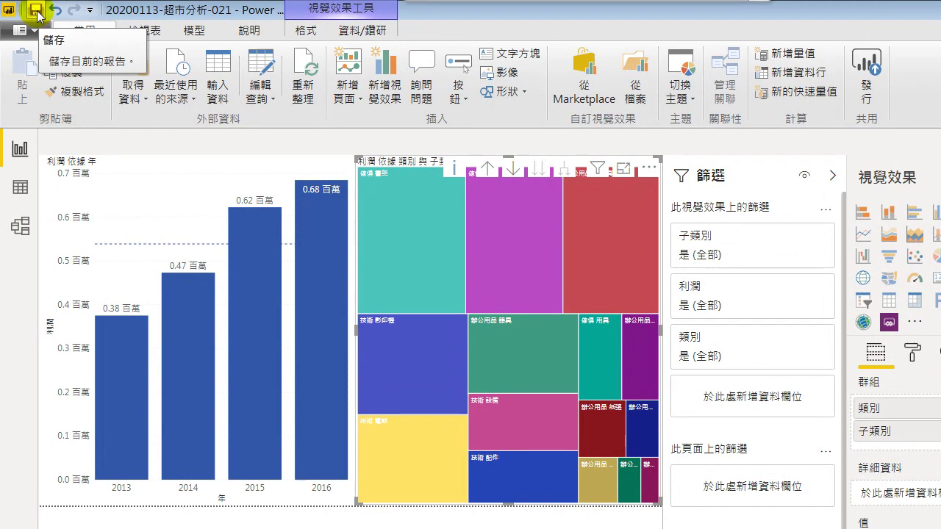
click(35, 10)
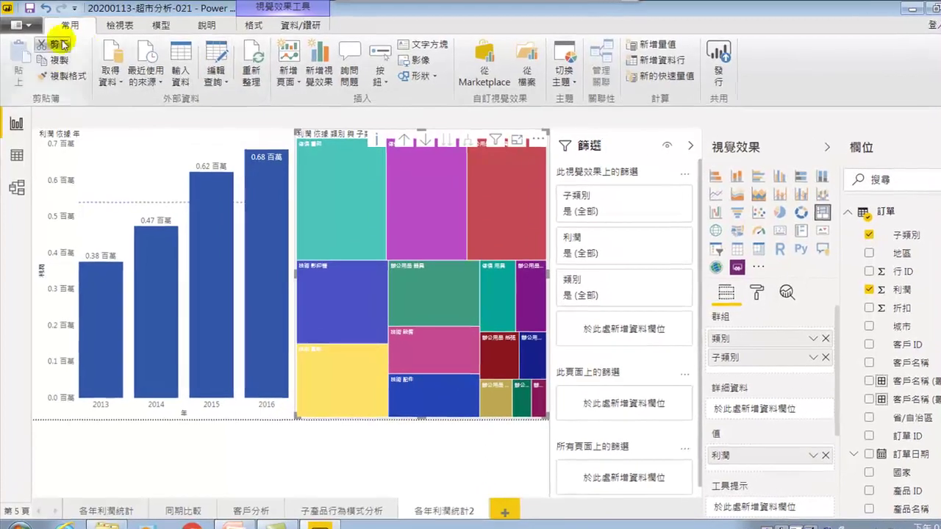
click(214, 77)
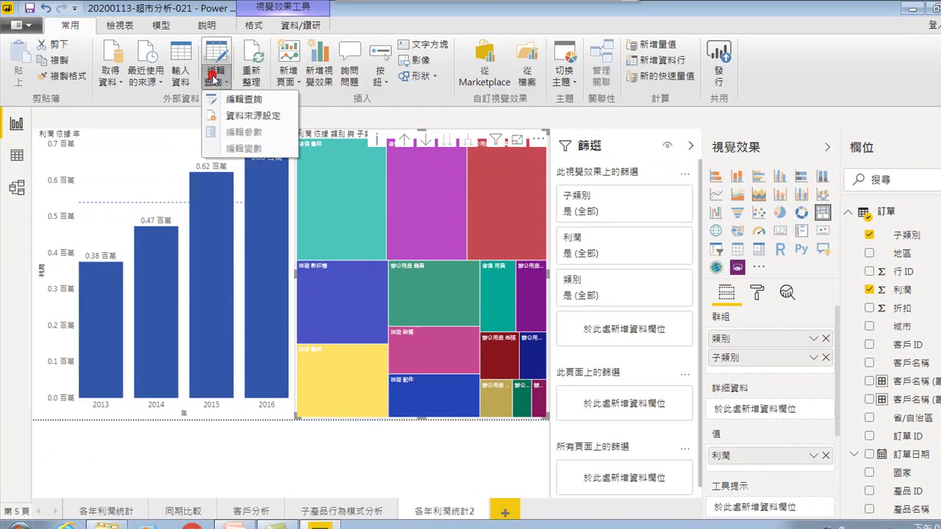
click(252, 118)
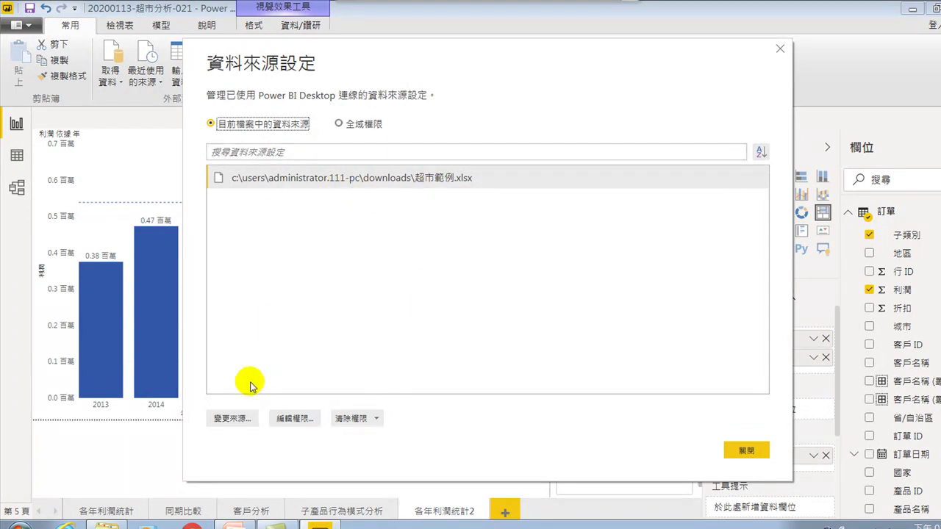
Step: Change the report's Excel data source to 超市範例.xlsx in the Downloads folder and close the data source settings
click(229, 420)
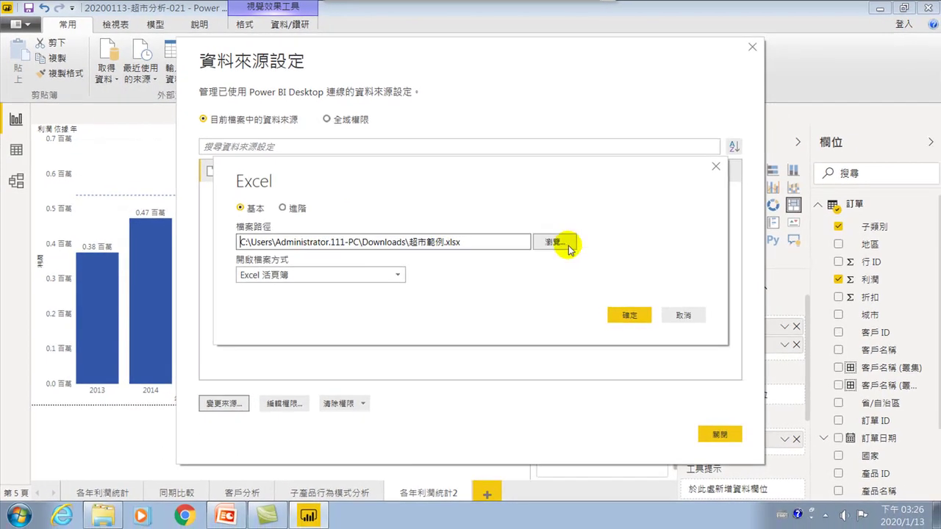
click(552, 242)
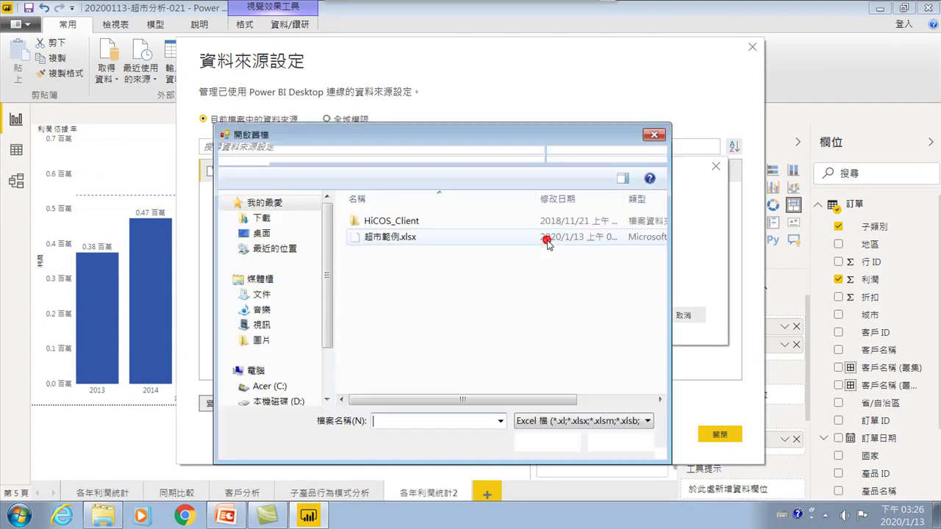
click(261, 219)
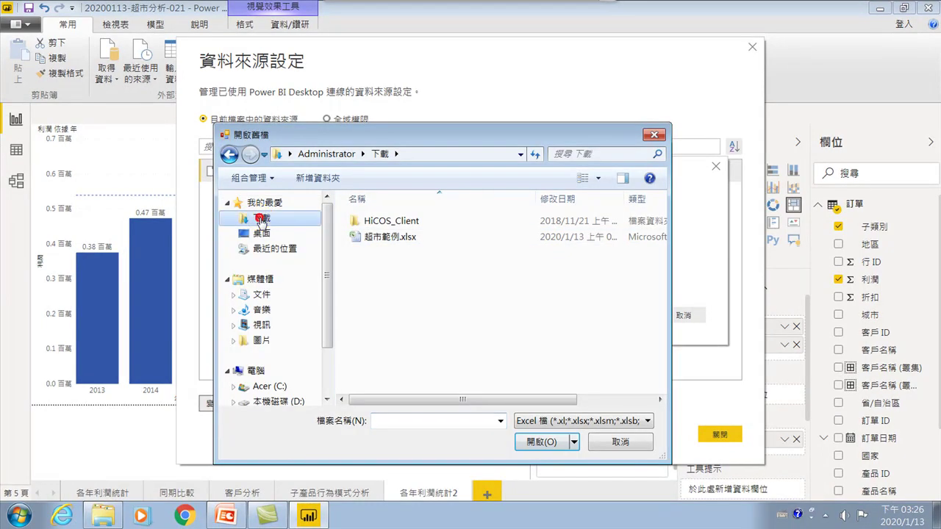
click(382, 242)
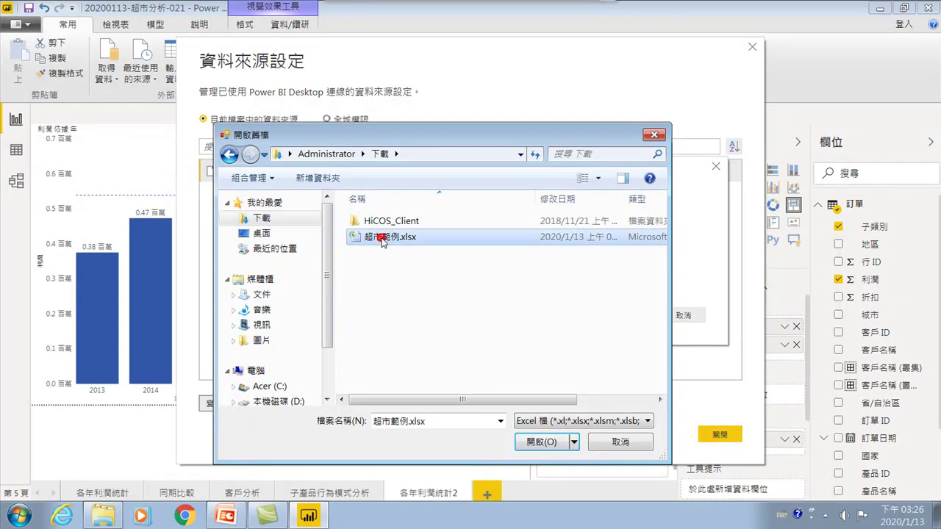
click(535, 444)
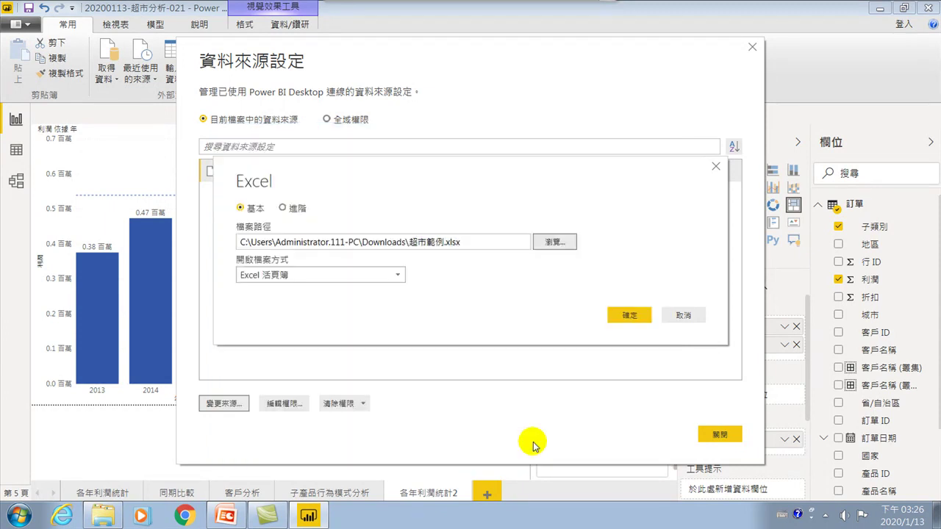
click(629, 316)
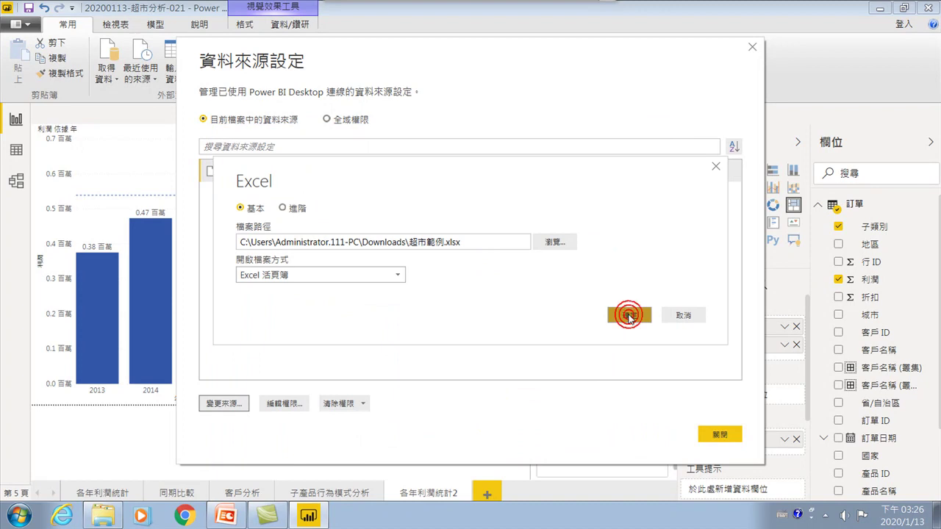
click(720, 435)
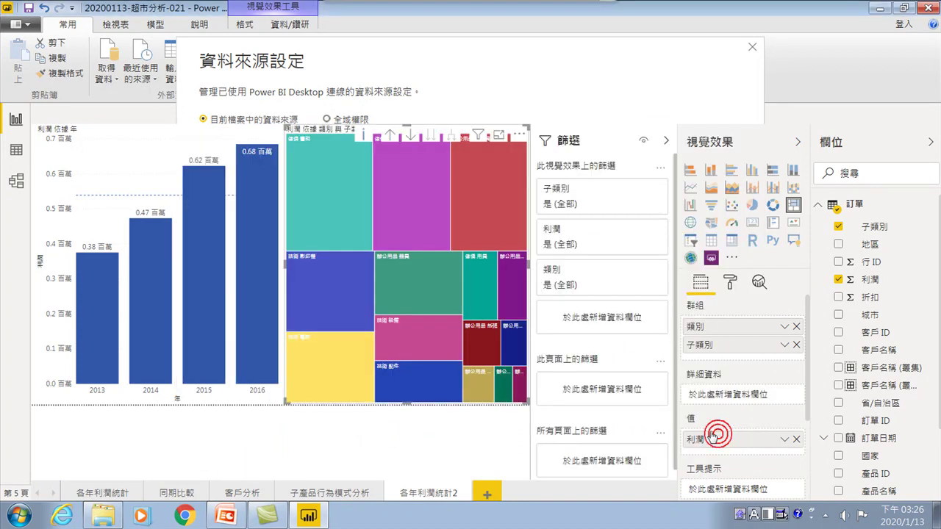
Step: Close the Power BI report
mouse_move(423, 203)
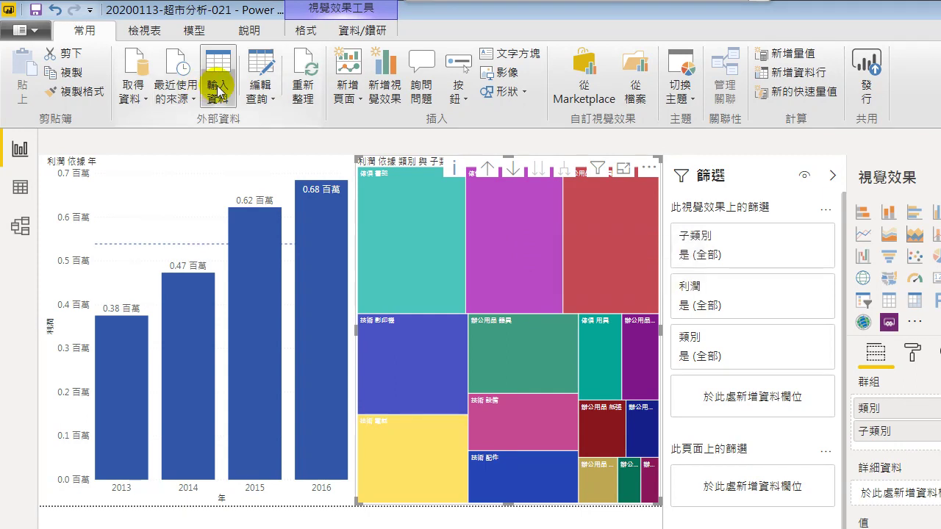
click(260, 94)
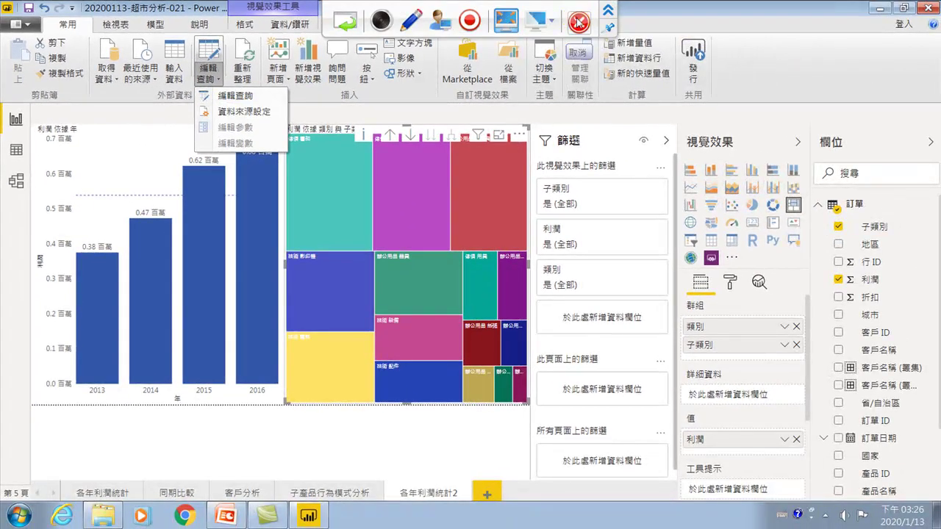
key(Escape)
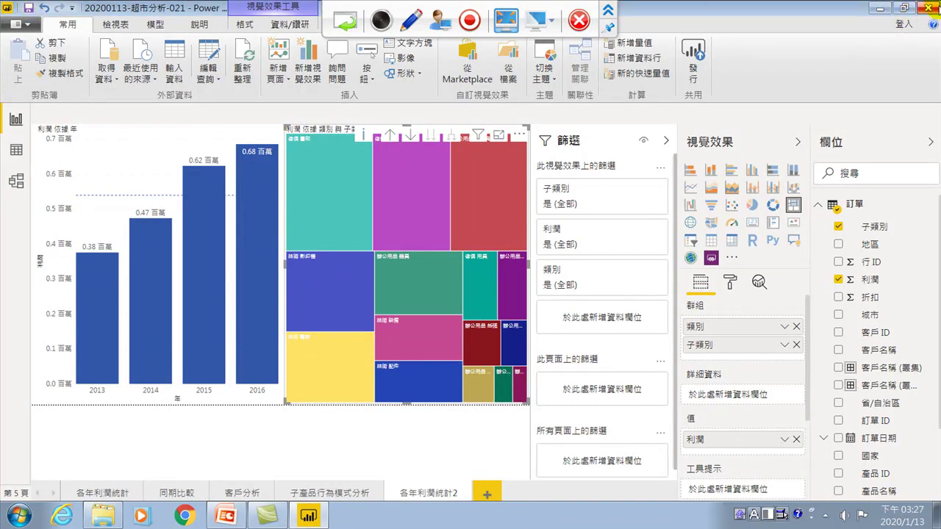
click(928, 7)
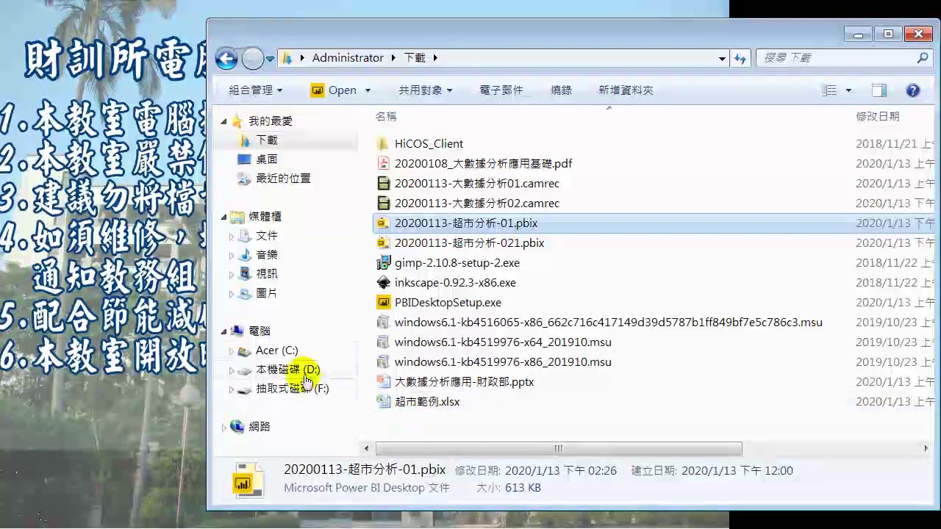
Step: Open the source workbook 超市範例.xlsx from the Downloads folder in Excel
click(283, 139)
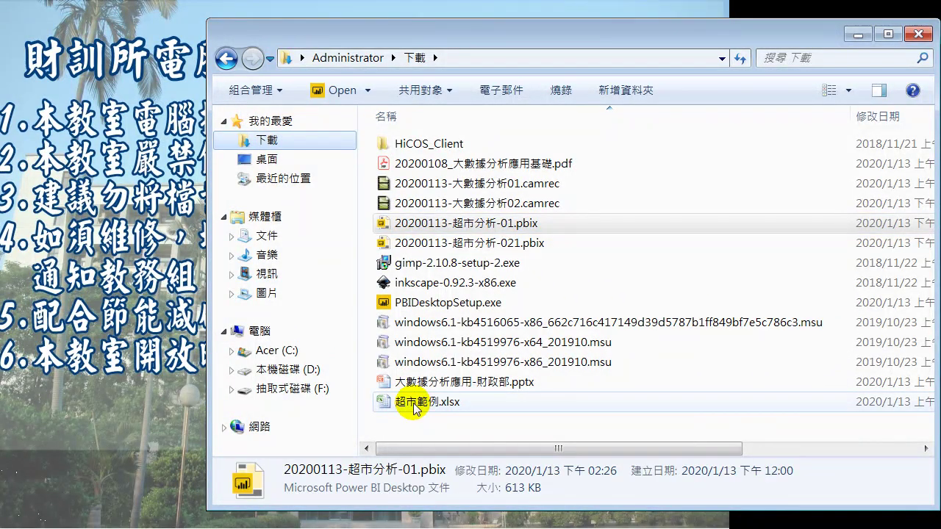
click(412, 406)
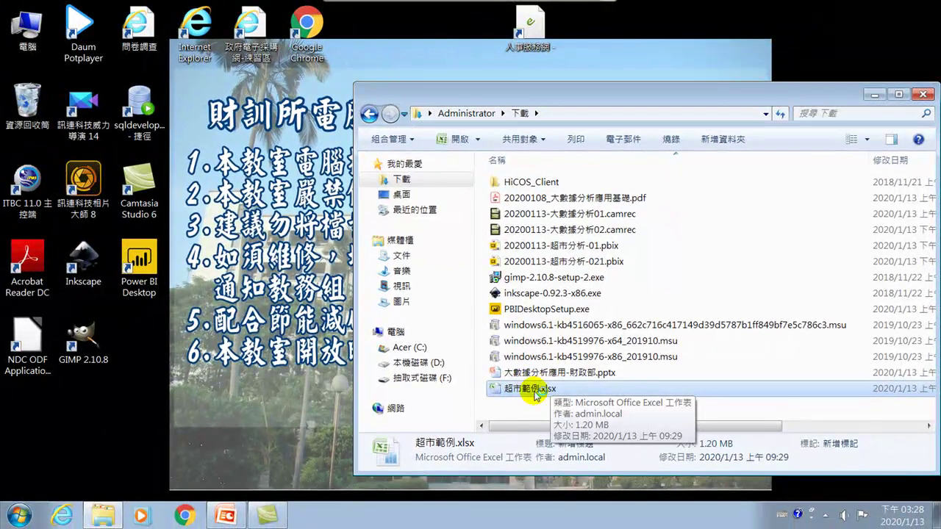
click(530, 391)
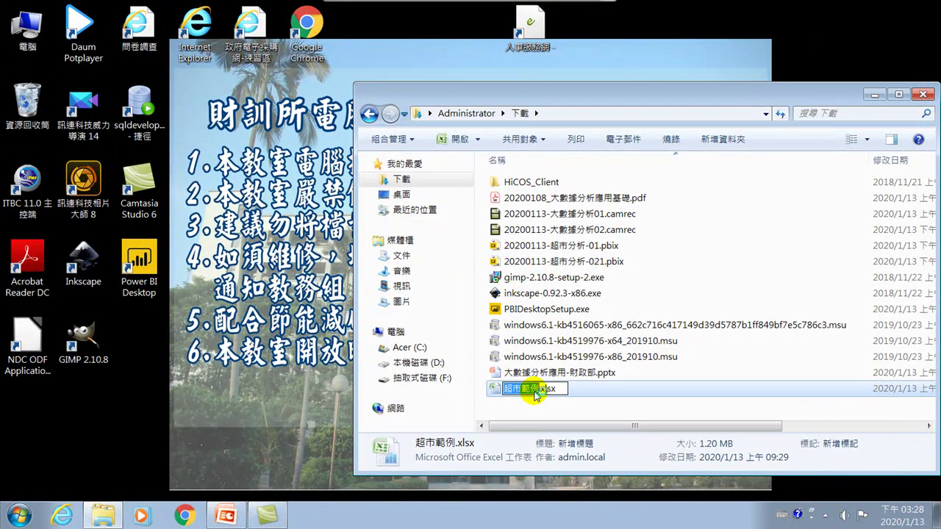
double_click(500, 394)
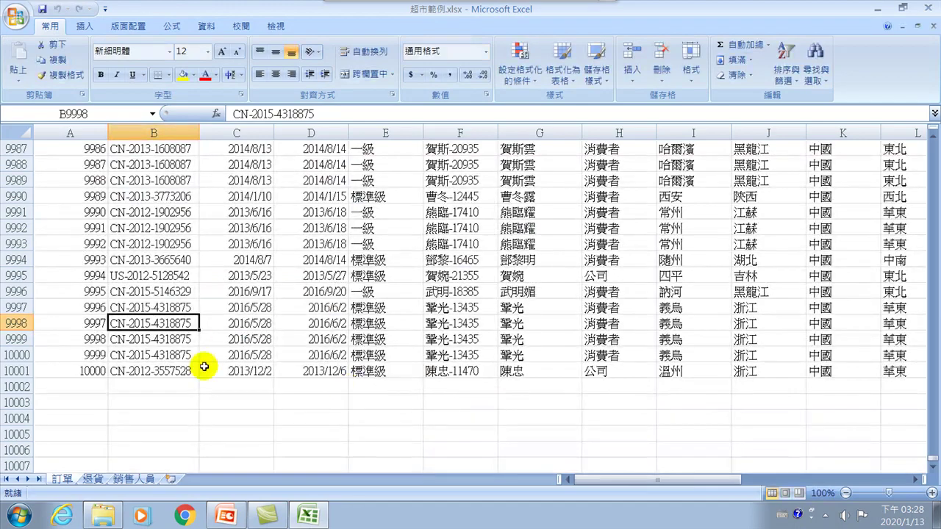
Step: Copy the last order record in row 10001 and paste it into row 10002 of the 訂單 sheet
click(55, 382)
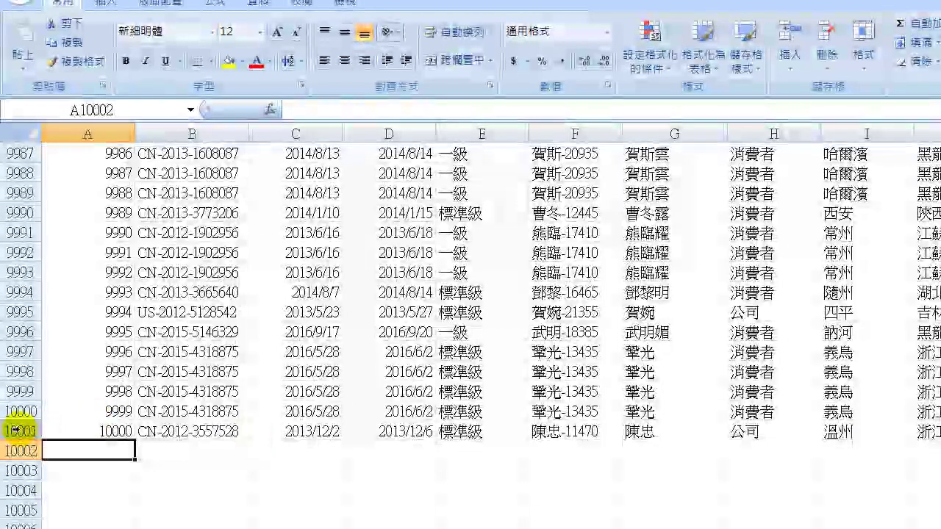
click(21, 431)
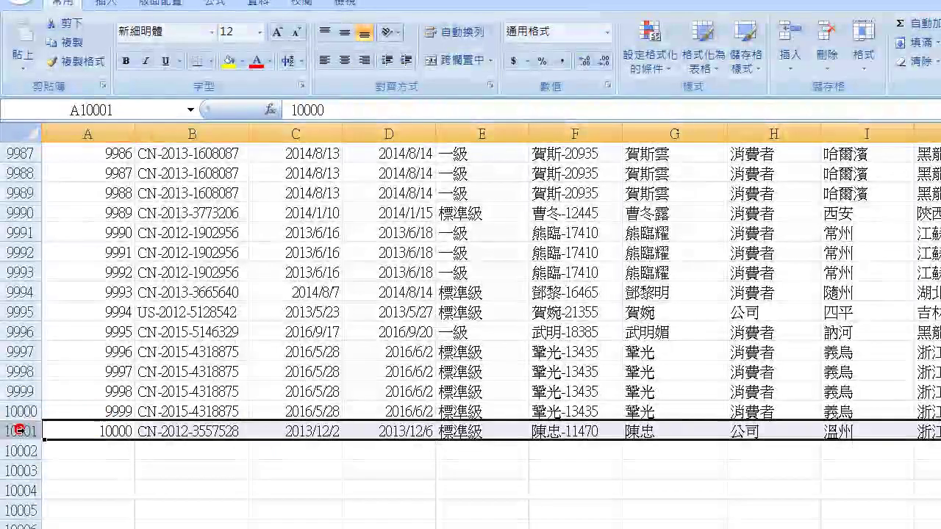
right_click(58, 431)
click(117, 231)
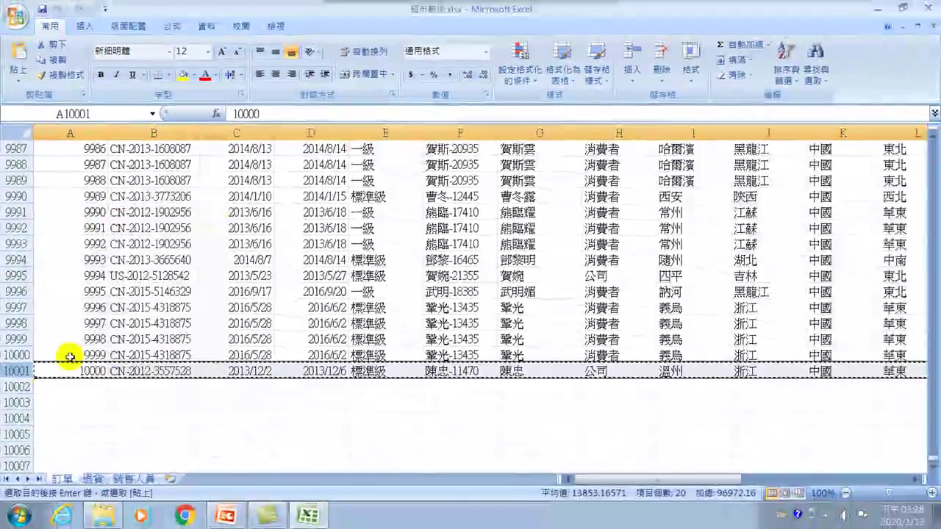
click(73, 387)
right_click(44, 387)
click(79, 182)
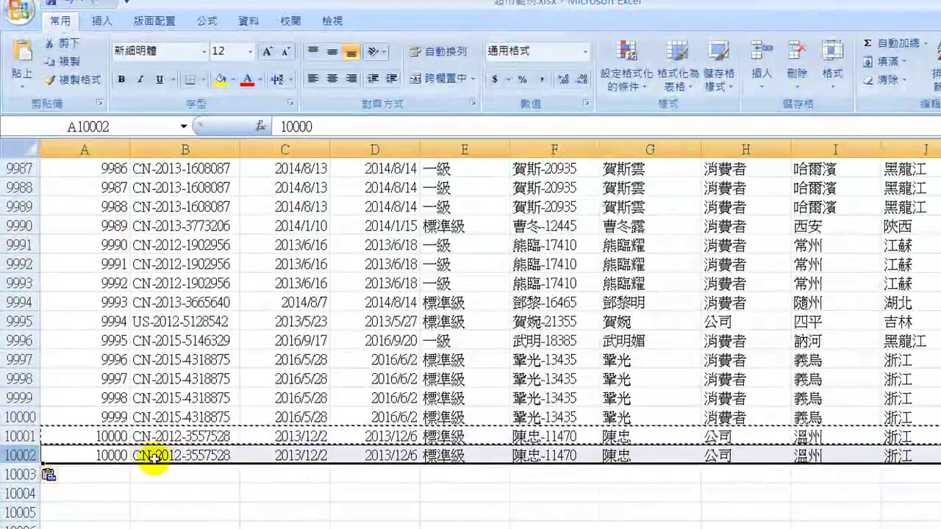
Step: Set the row ID of the copied record in cell A10002 to 10001
click(110, 454)
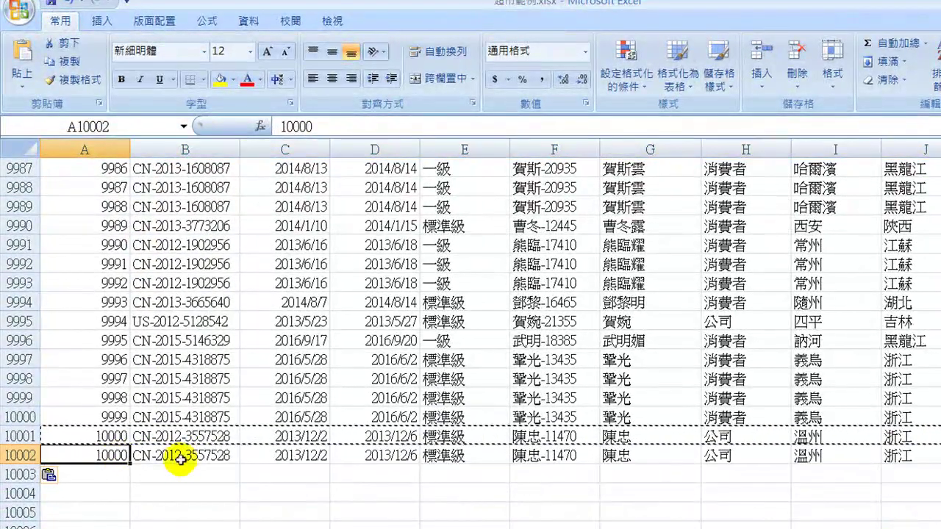
text(1000)
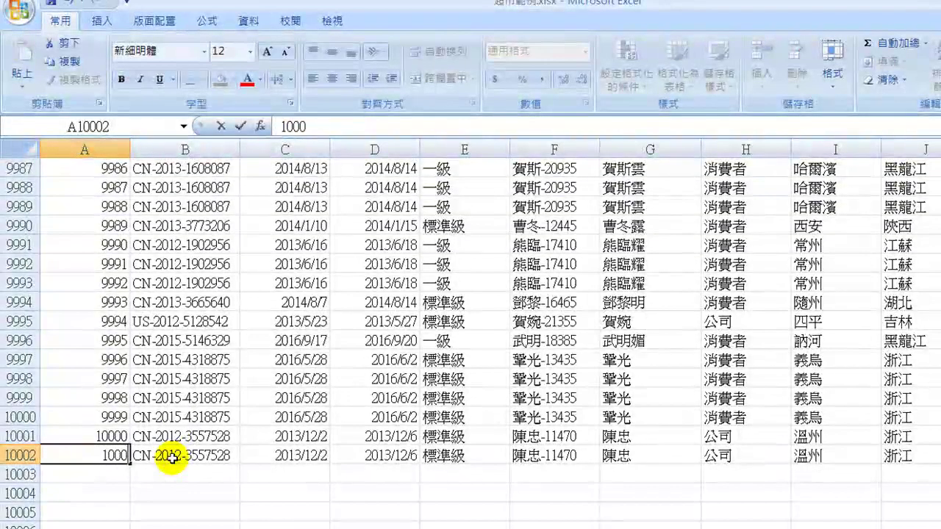
text(1)
key(Return)
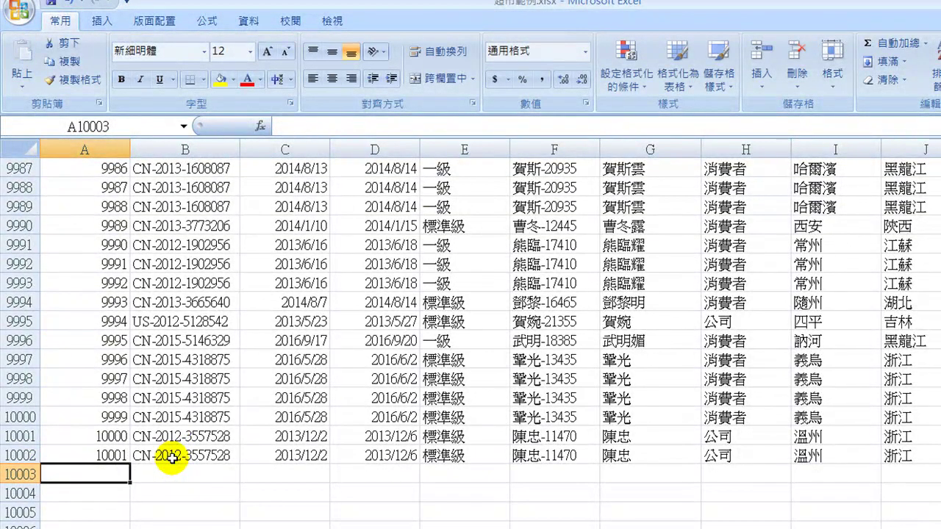
Step: Set the copied record's order date in C10002 to 2017/1/5 and its shipping date in D10002 to 2017/1/15
click(304, 453)
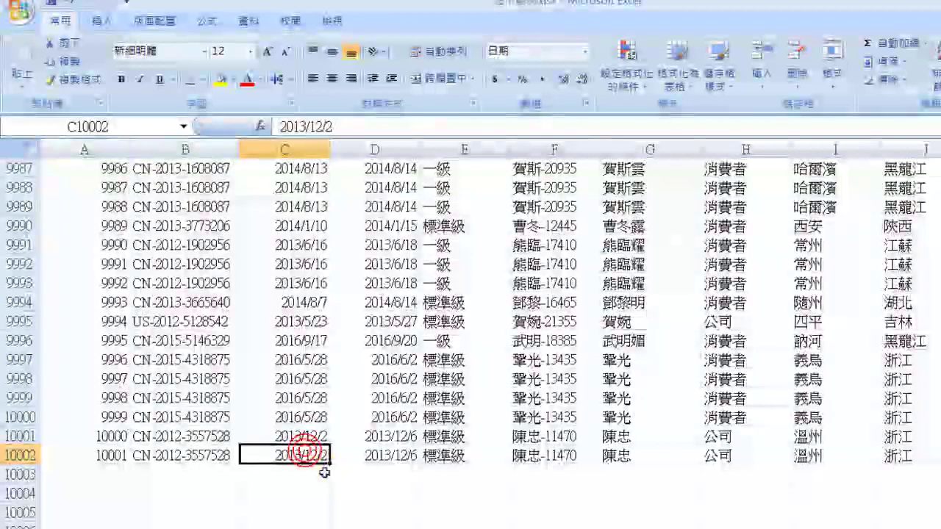
text(20)
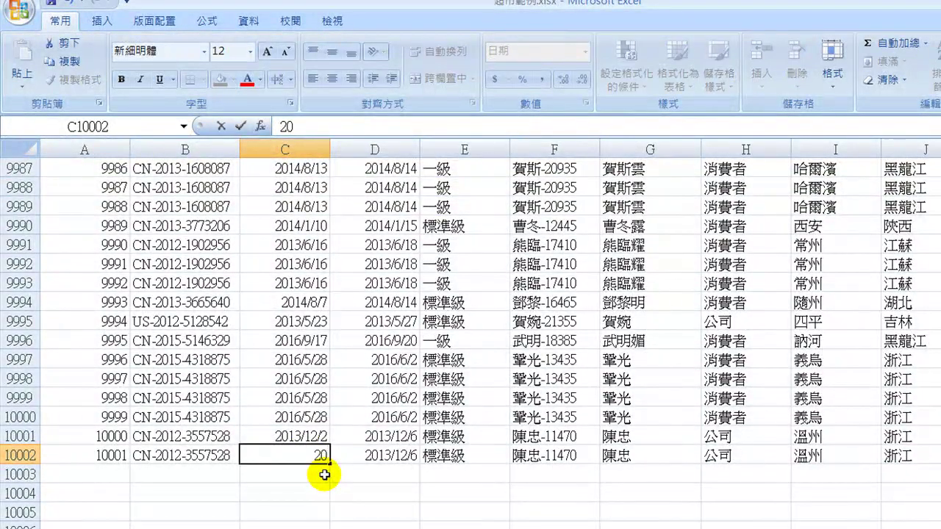
text(17/1/)
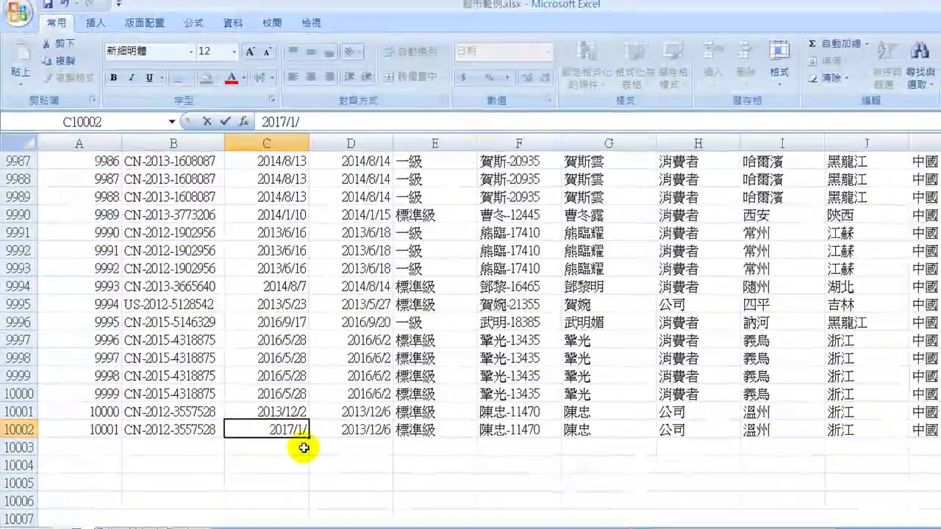
text(5)
key(Return)
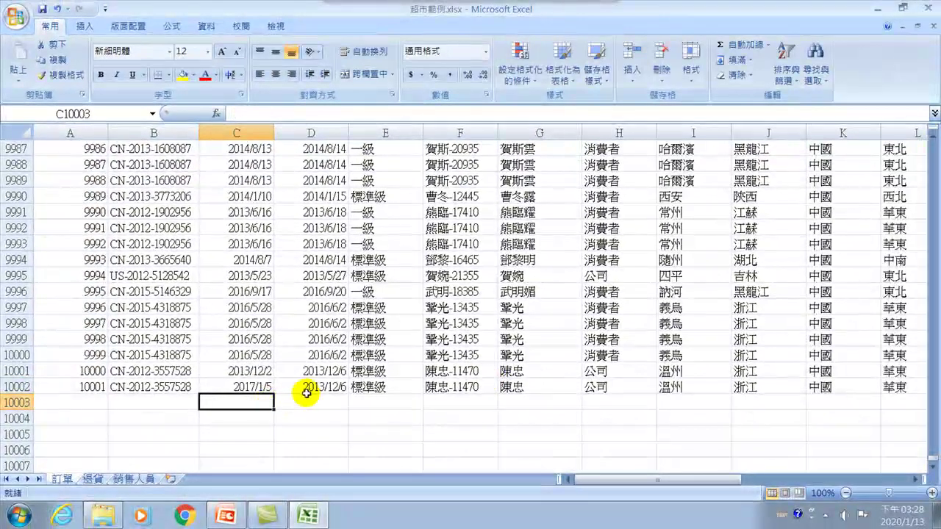
click(306, 392)
text(2017/1/15)
key(Return)
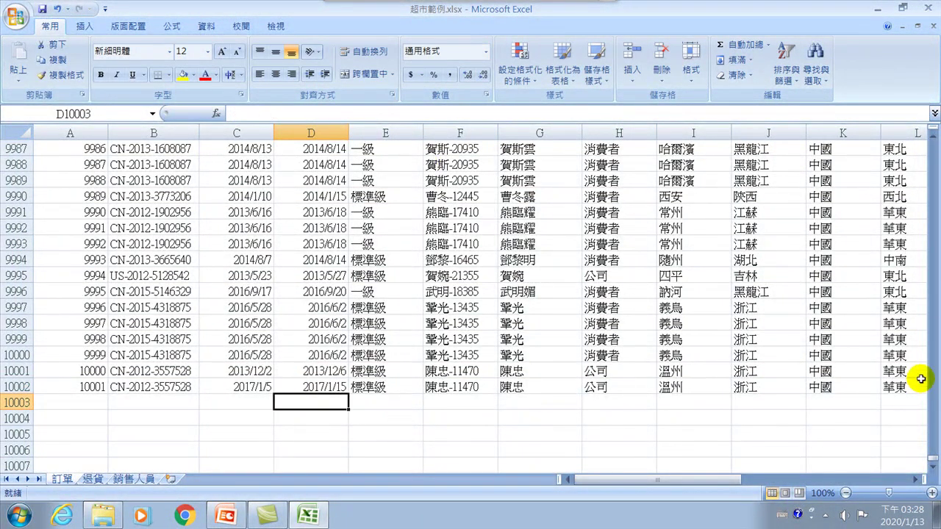
Step: Review the new record's remaining fields and the 銷售額, 數量, 折扣 and 利潤 column headers of the 訂單 sheet
drag(923, 466, 931, 433)
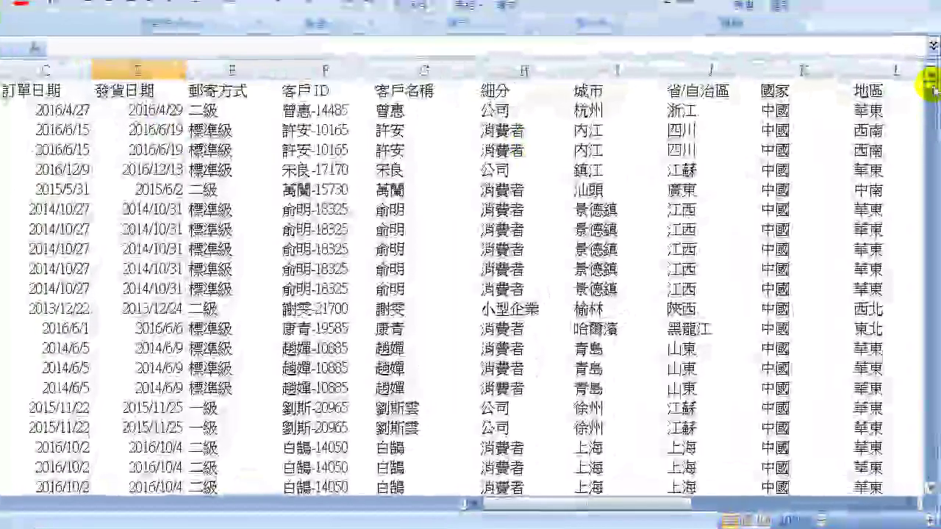
drag(931, 141, 929, 142)
drag(931, 82, 932, 403)
scroll(565, 446, down, 5)
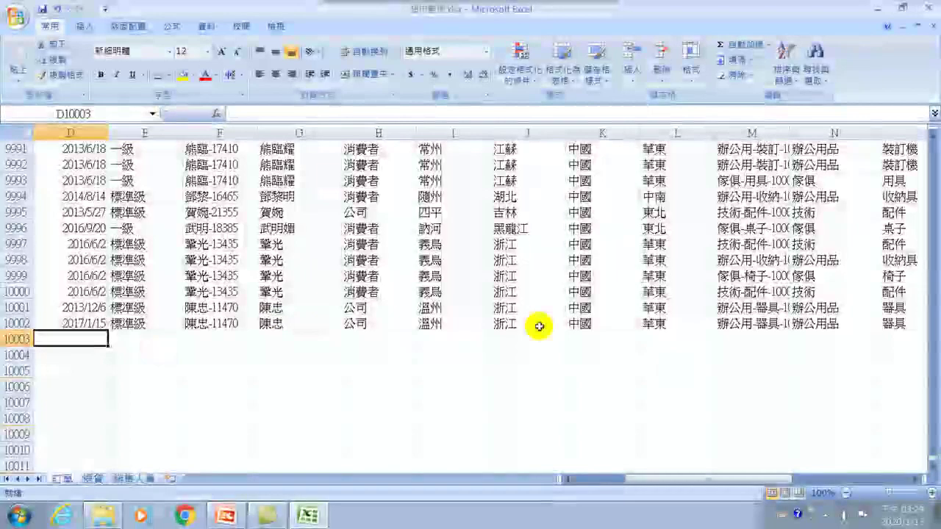
drag(630, 479, 772, 481)
click(657, 323)
click(652, 340)
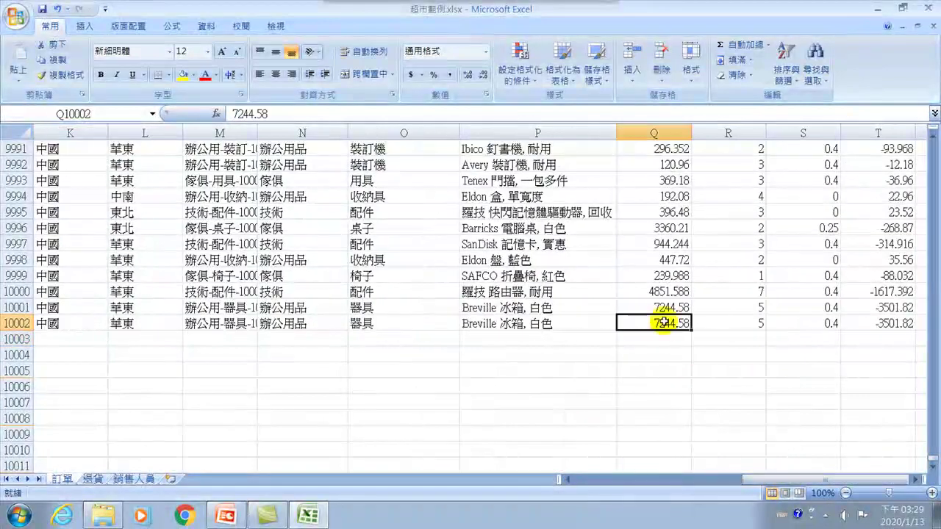
click(646, 319)
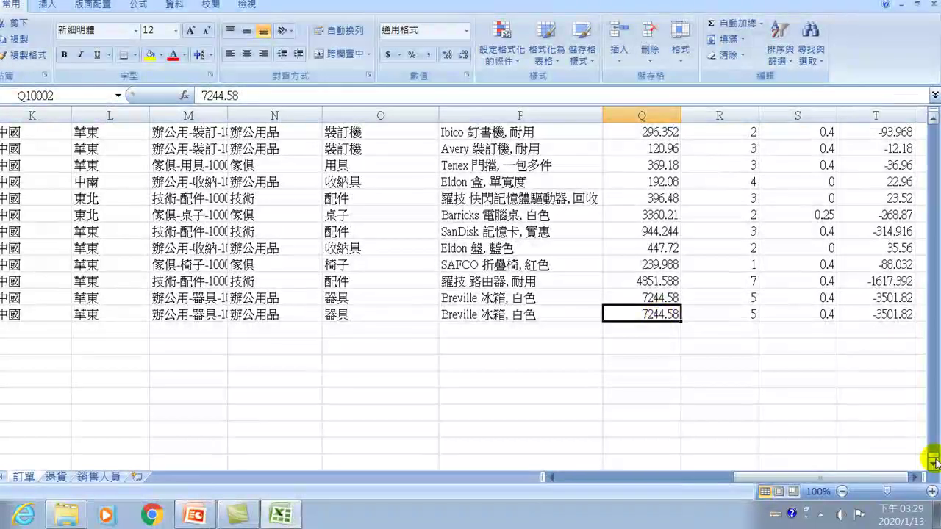
drag(932, 459, 932, 124)
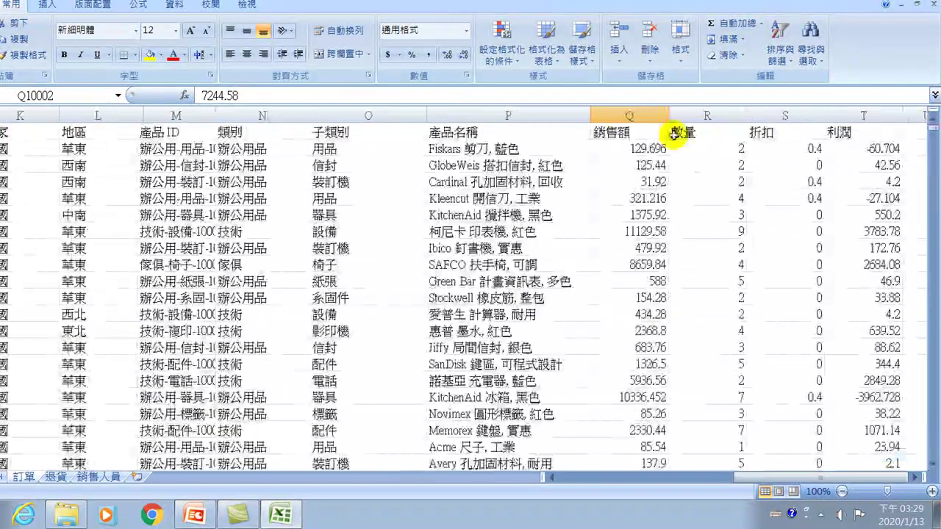
click(618, 107)
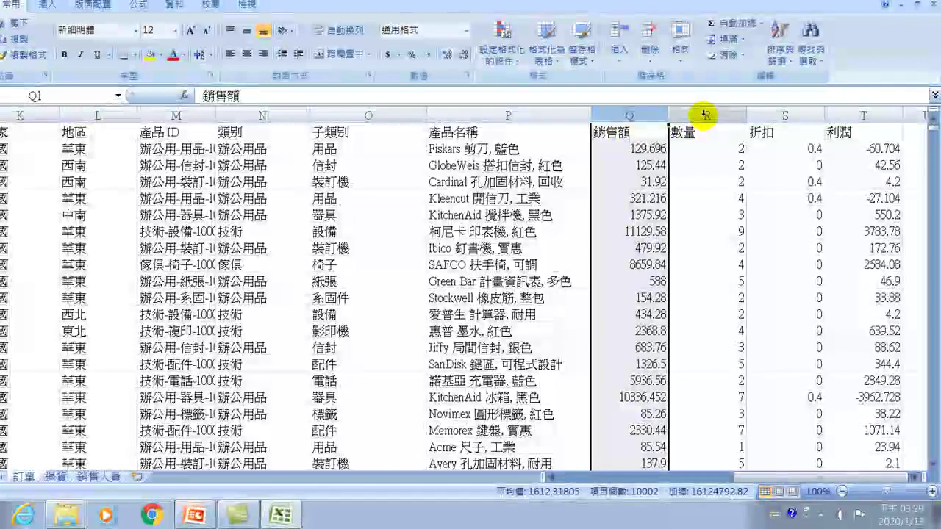
click(706, 115)
click(785, 115)
click(873, 114)
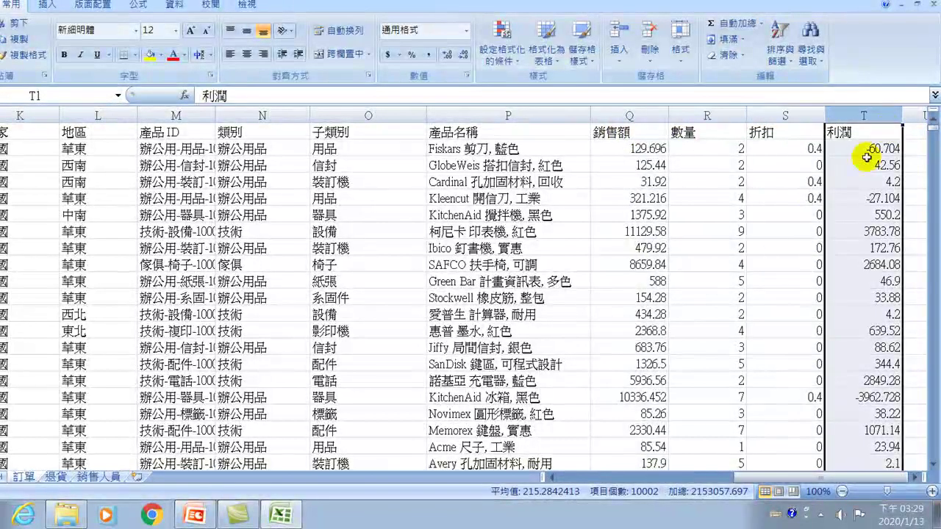
Step: Set the sales amount (銷售額) of the new record in cell Q10002 to 10000
click(632, 181)
key(ctrl+Down)
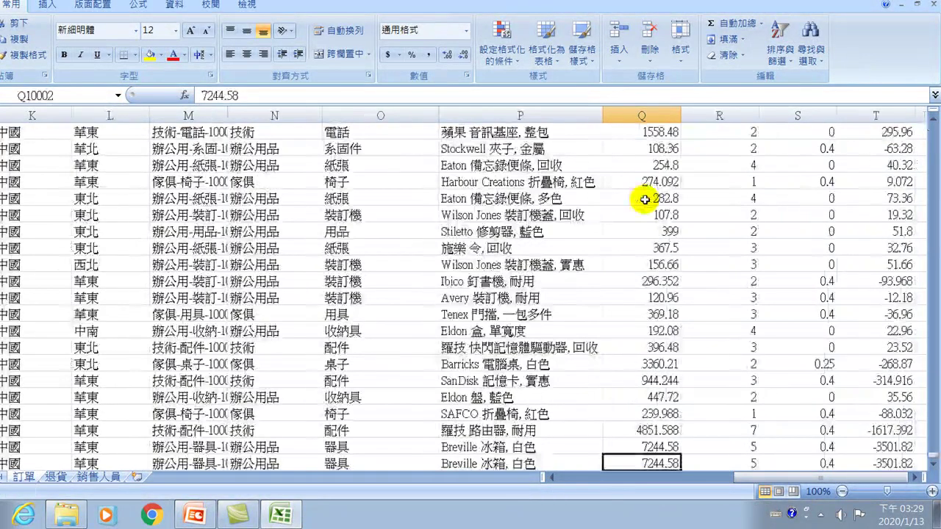
key(Down)
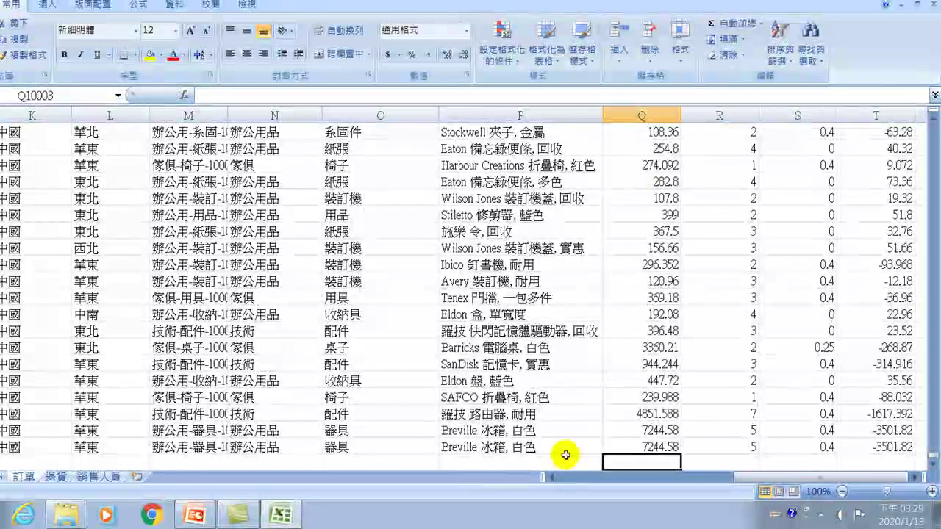
click(646, 447)
text(10000)
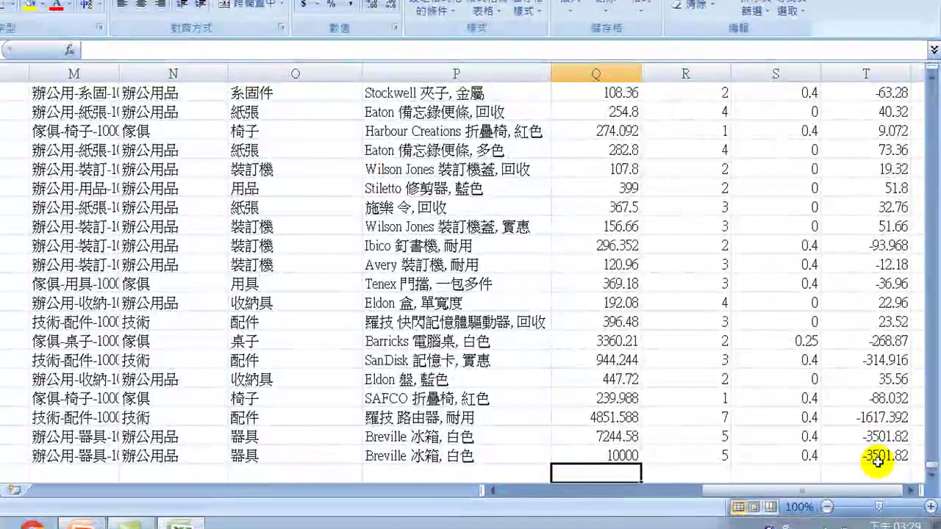
Step: Set the profit (利潤) of the new record in cell T10002 to 5000
click(886, 450)
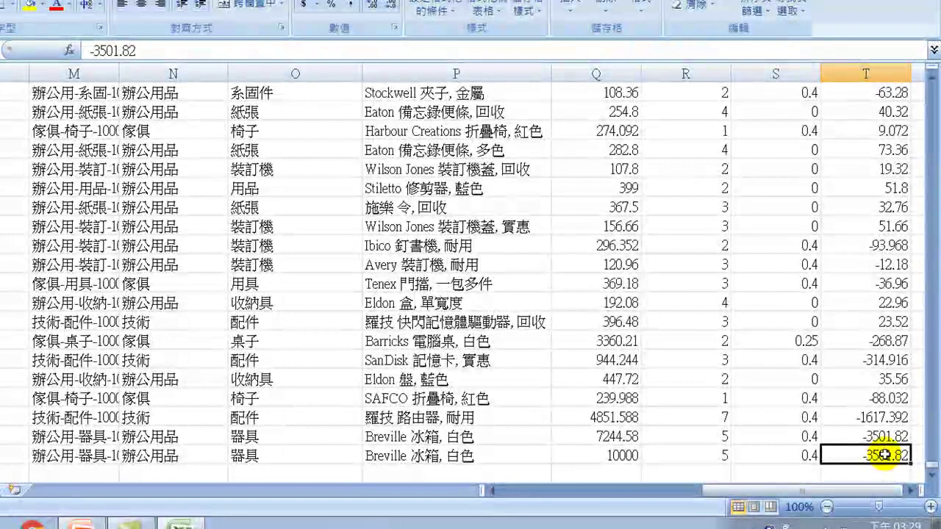
text(500)
key(Return)
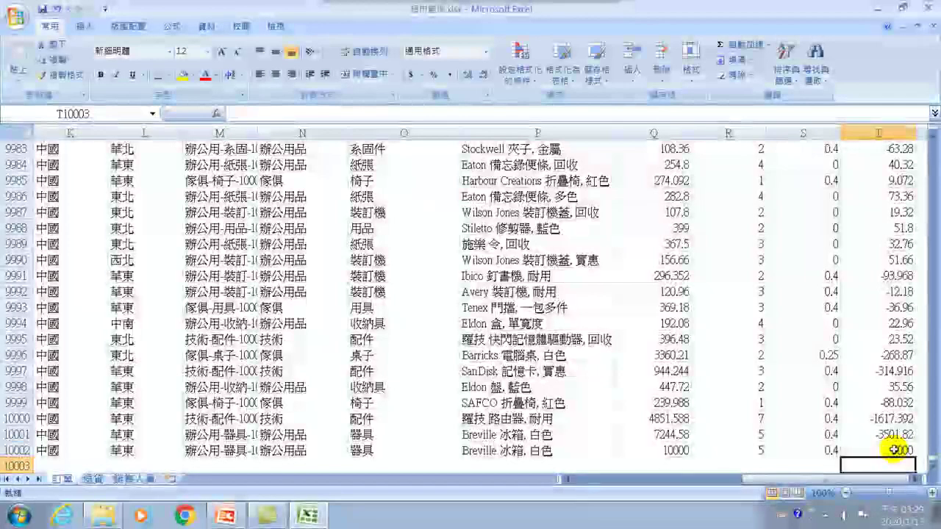
click(891, 448)
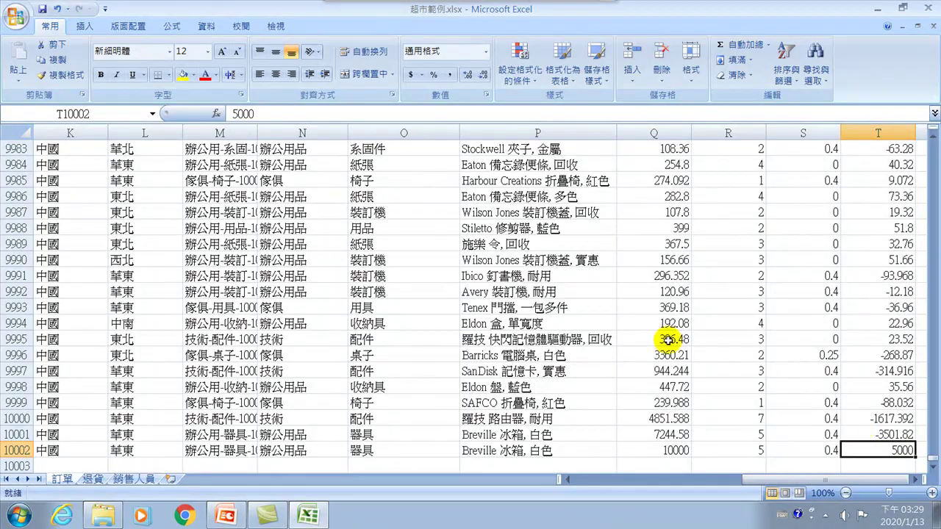
Step: Save the workbook 超市範例.xlsx with the added order record and close Excel
click(580, 283)
click(43, 9)
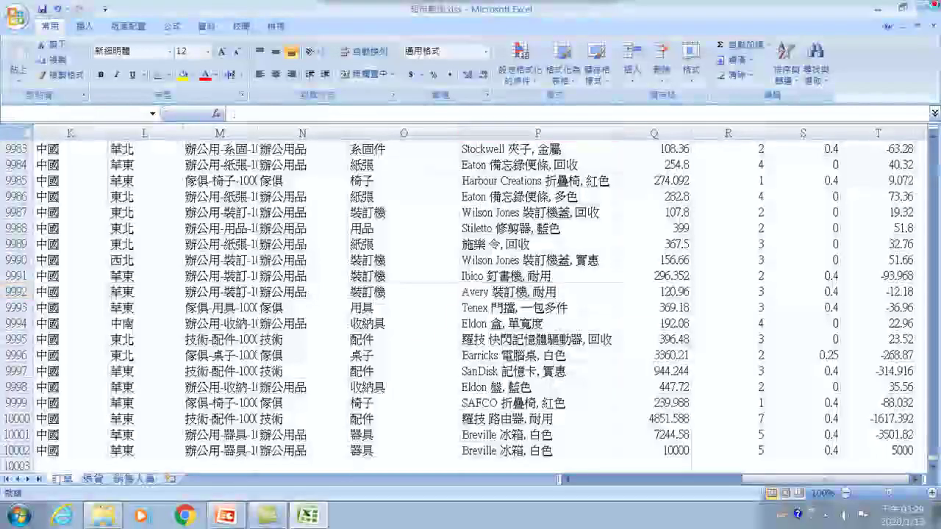
click(933, 7)
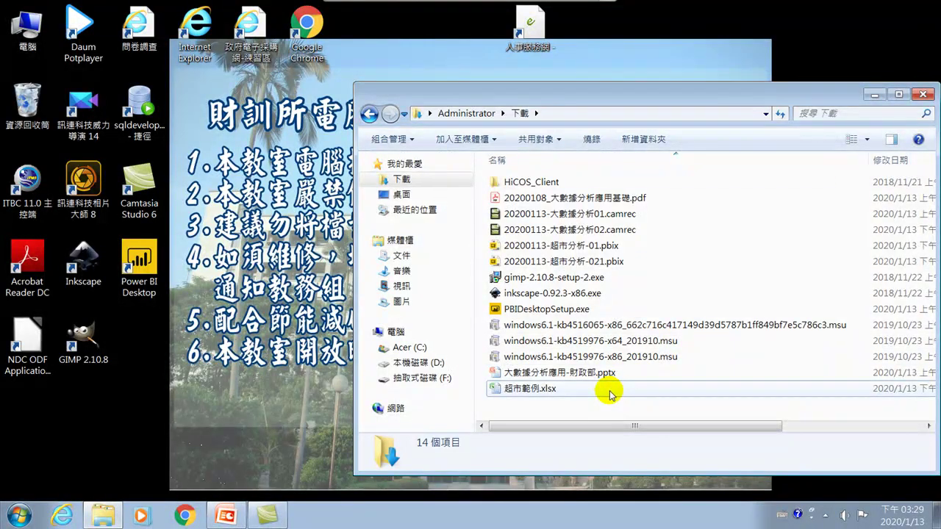
Step: Open the report 20200113-超市分析-021.pbix from the Downloads folder in Power BI Desktop and dismiss its welcome and sign-in prompts
mouse_move(611, 396)
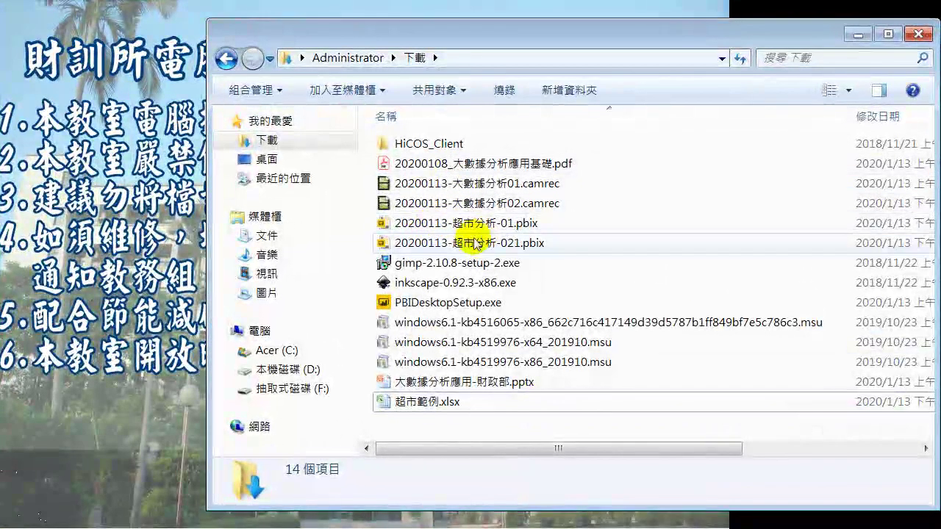
mouse_move(474, 250)
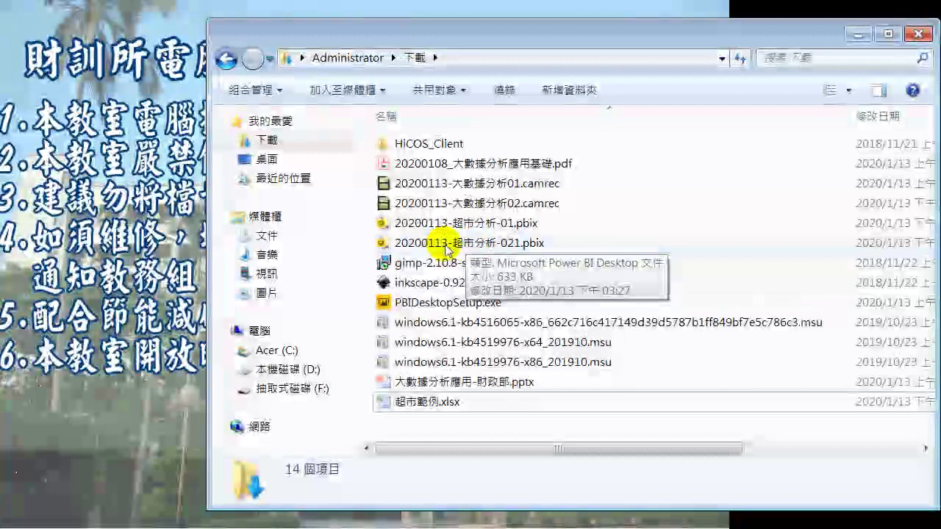
click(504, 247)
double_click(507, 248)
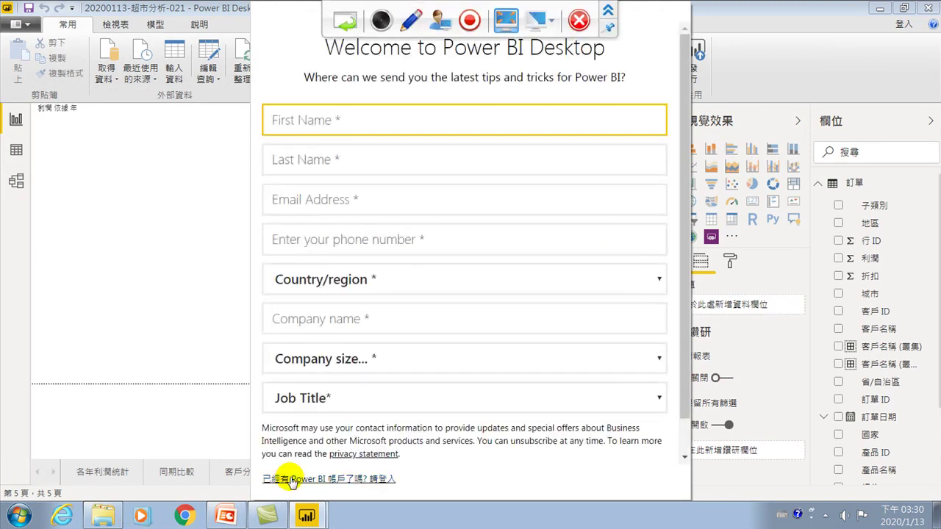
click(318, 482)
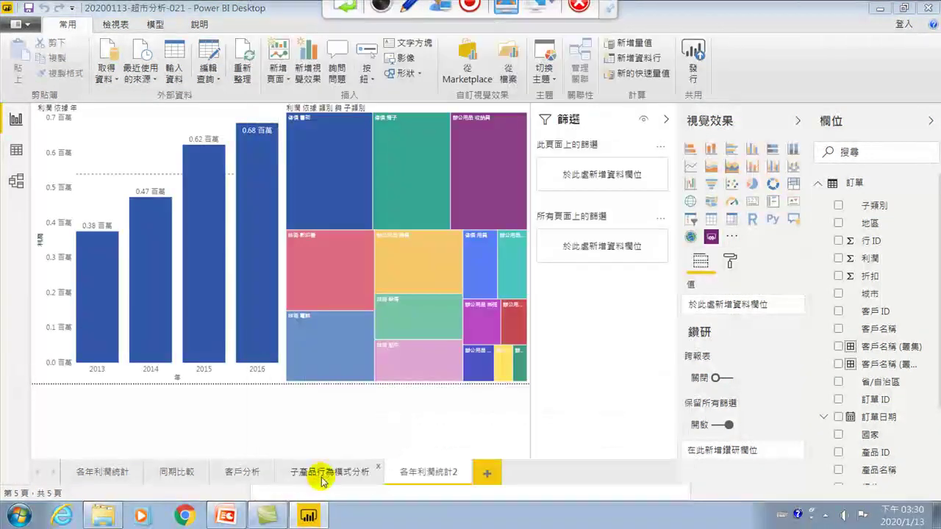
click(642, 150)
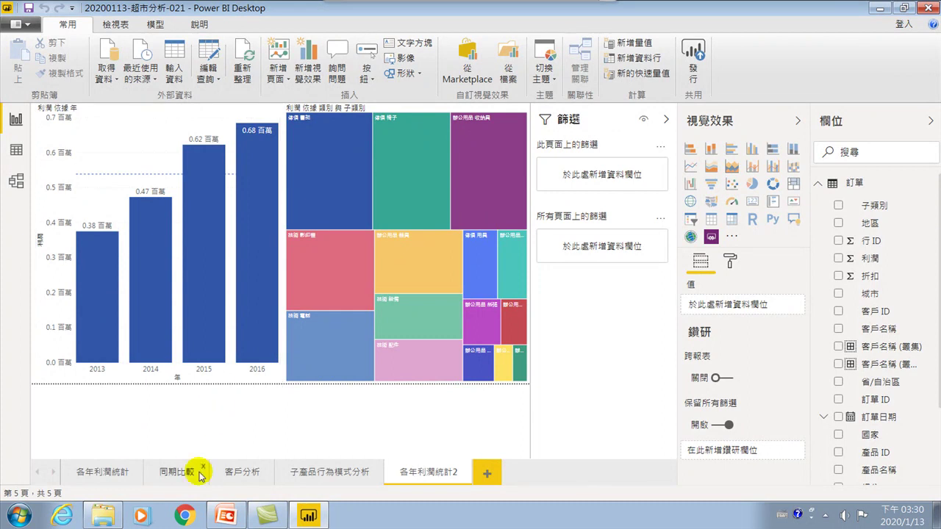
Step: Show the 各年利潤統計 page, refresh the report's data and check the yearly profit chart for 2017
click(92, 474)
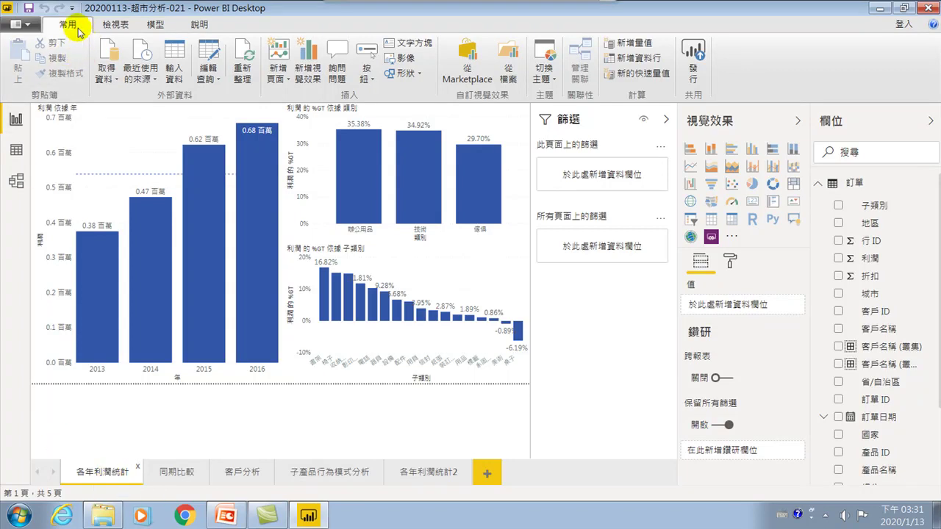
click(240, 62)
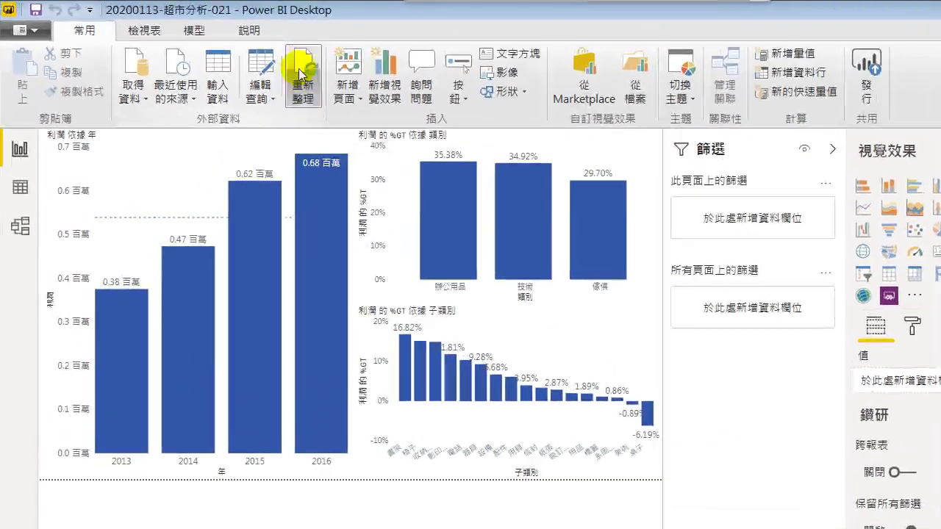
click(303, 64)
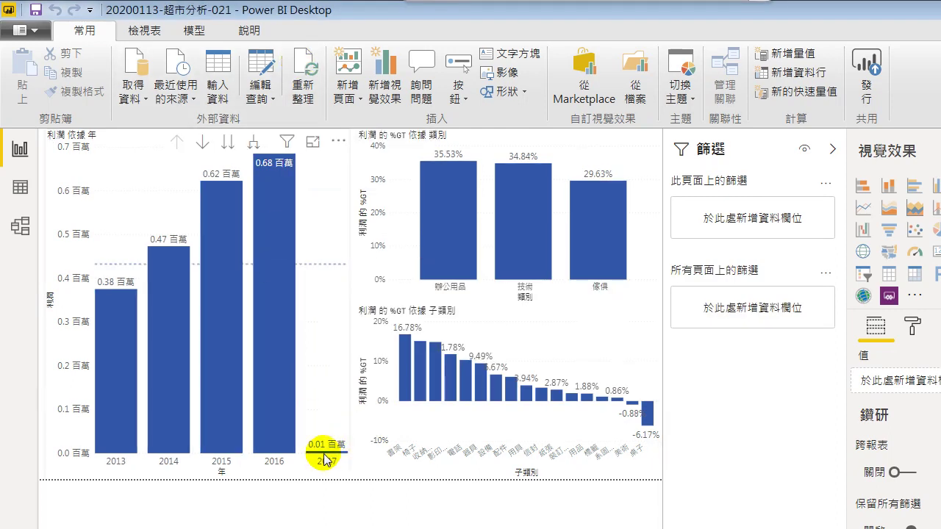
mouse_move(326, 459)
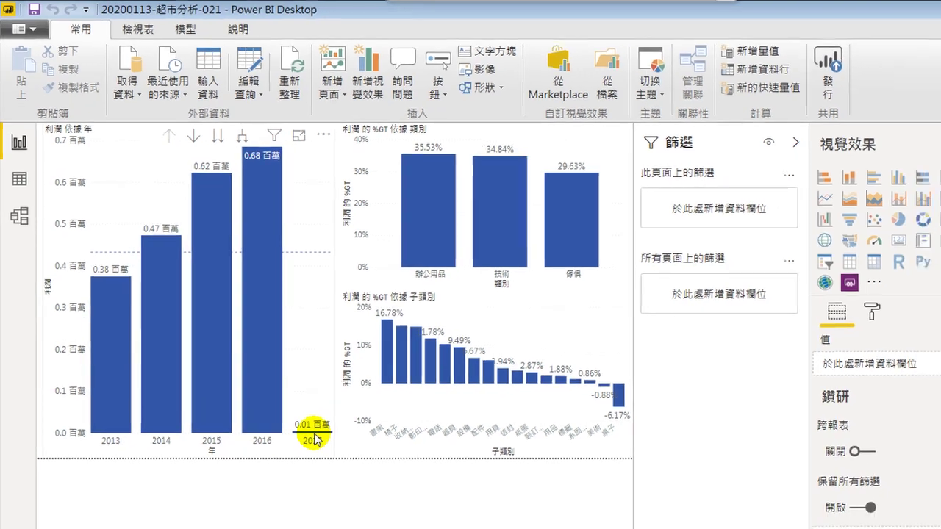
mouse_move(330, 460)
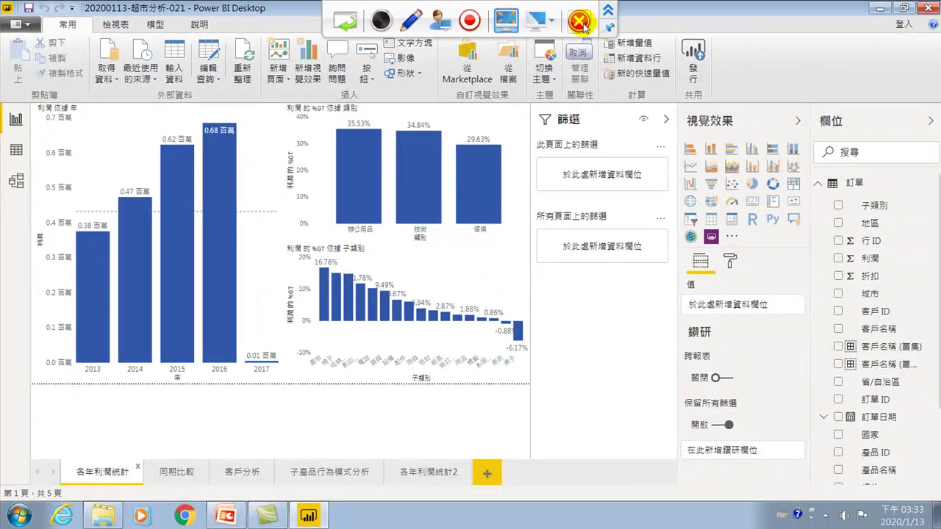
click(580, 22)
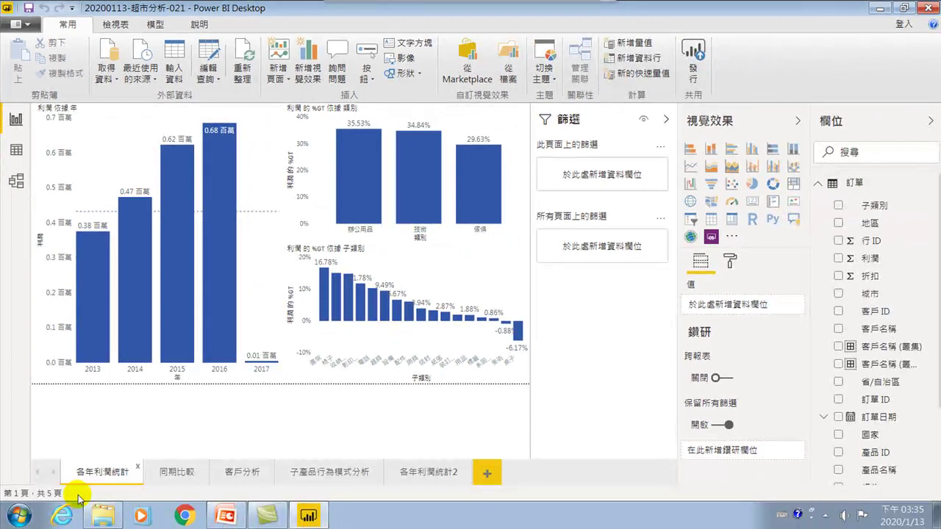
Step: Reopen the source workbook 超市範例.xlsx from the Downloads folder in Excel
click(103, 517)
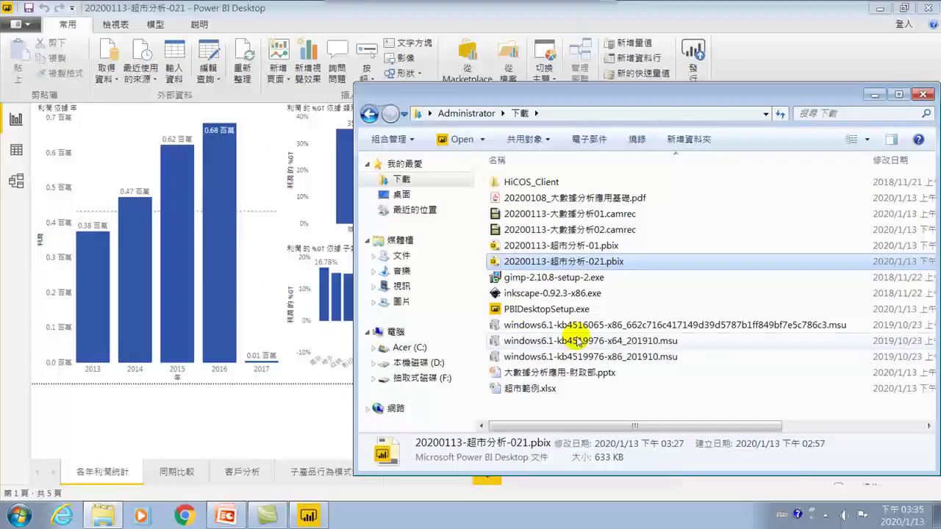
click(530, 389)
double_click(531, 389)
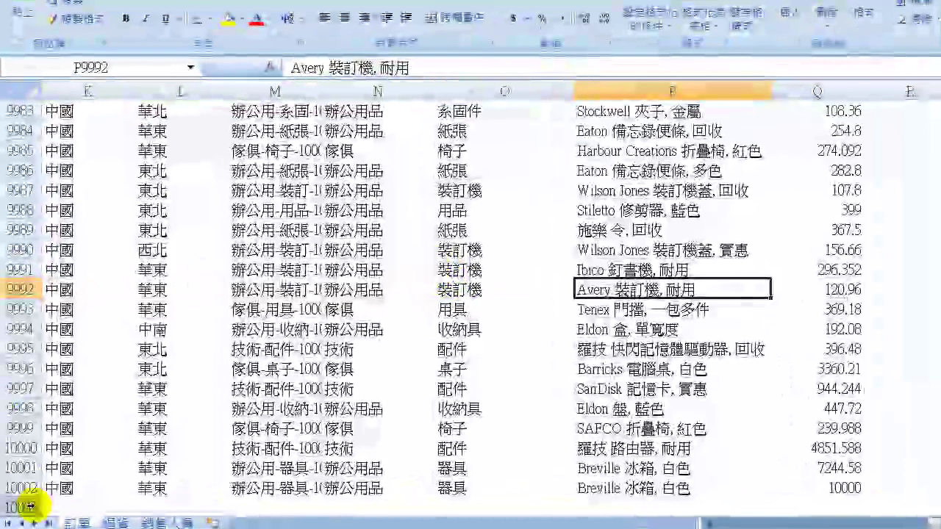
Step: Delete the added 2017 order record in row 10002 of the 訂單 sheet
scroll(33, 488, down, 2)
scroll(66, 401, up, 1)
click(17, 428)
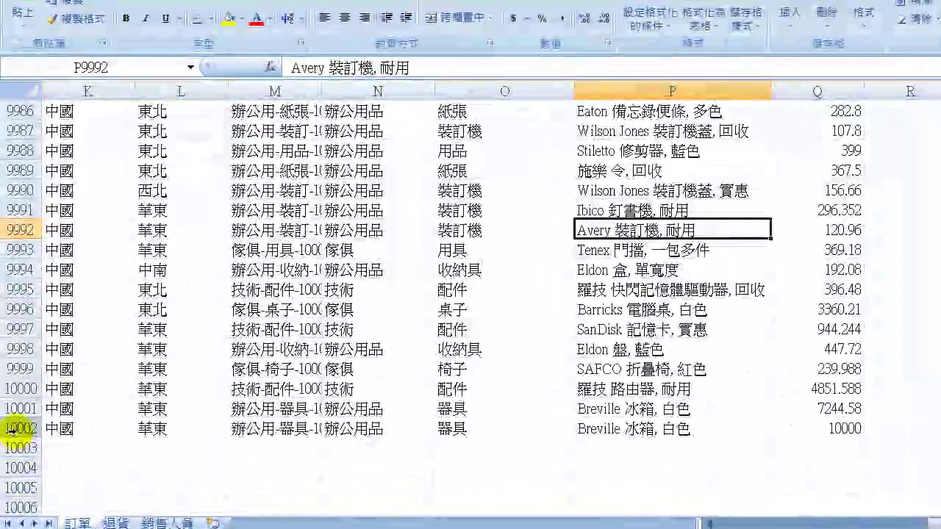
right_click(17, 429)
click(63, 315)
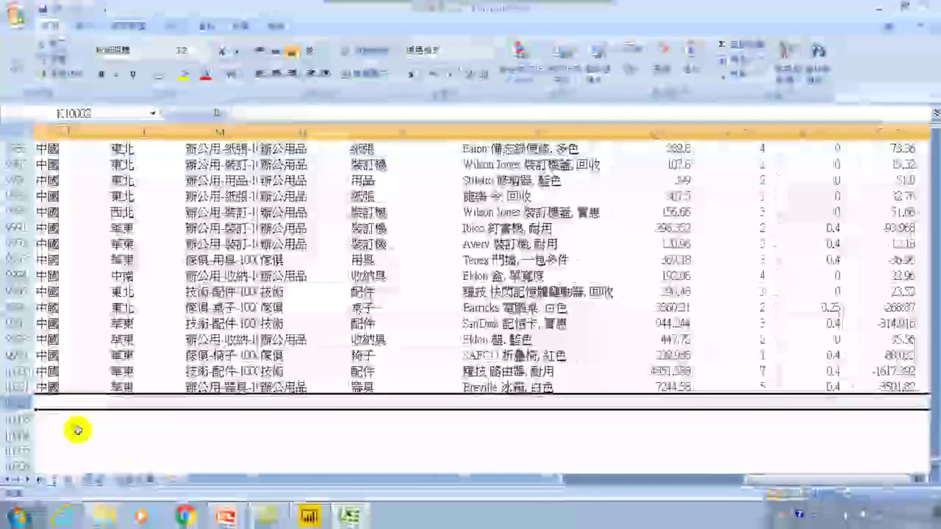
Step: Check the end of the order list, save the workbook without the added record and close Excel
drag(894, 508, 819, 514)
drag(702, 483, 566, 478)
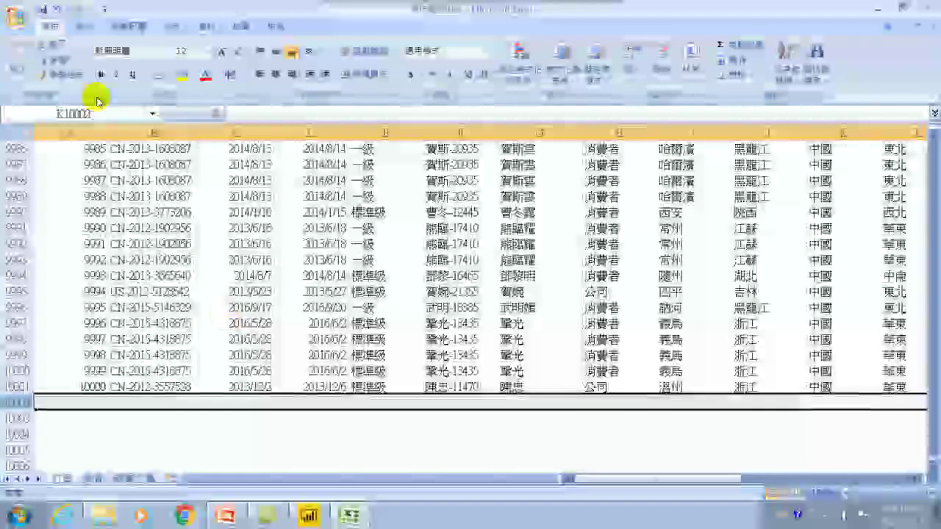
click(43, 8)
click(928, 8)
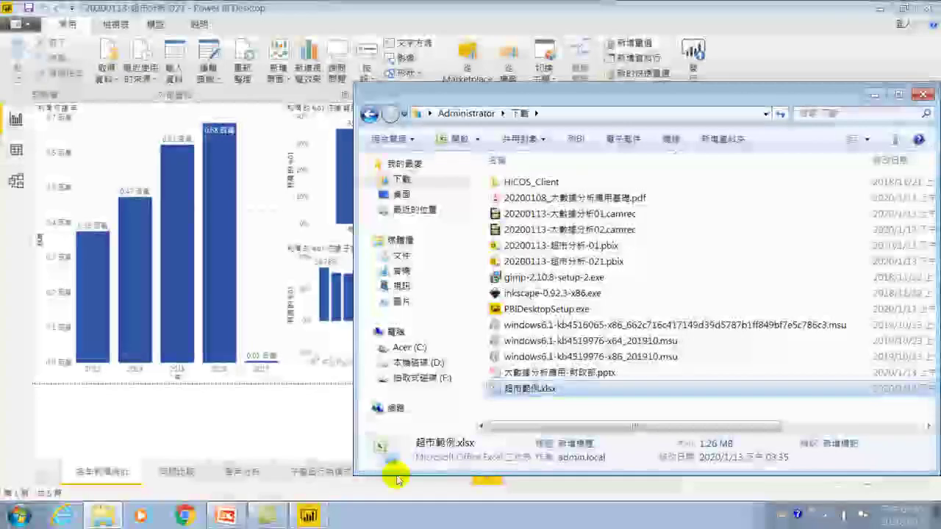
Step: Switch back to the Power BI Desktop report and refresh its data from the restored workbook
click(299, 7)
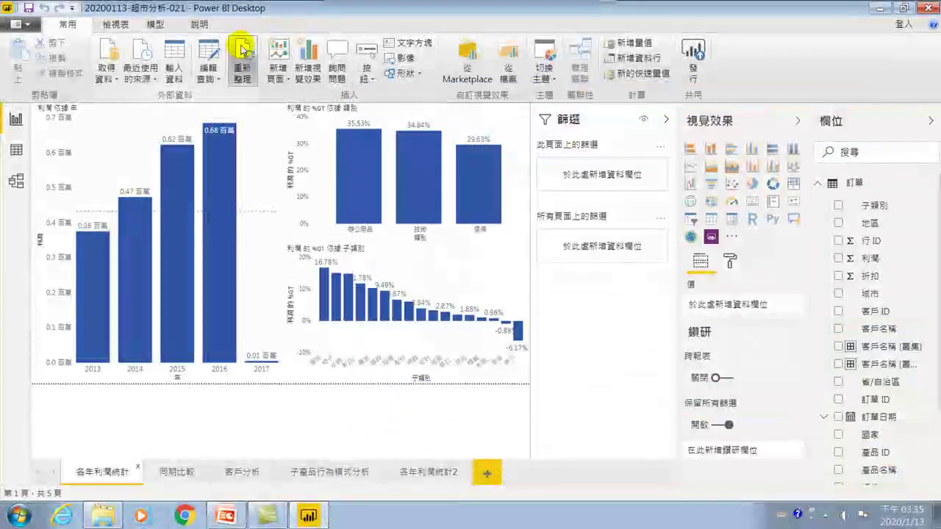
click(246, 51)
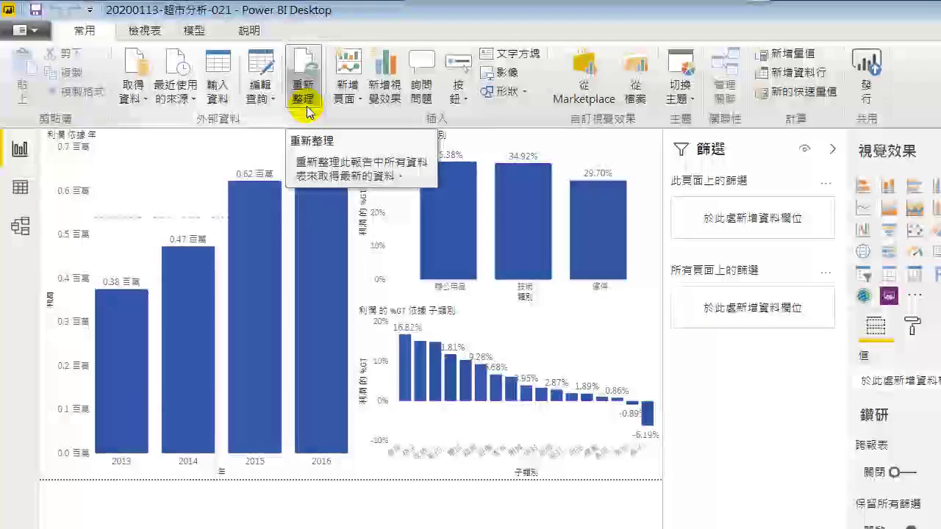
mouse_move(452, 28)
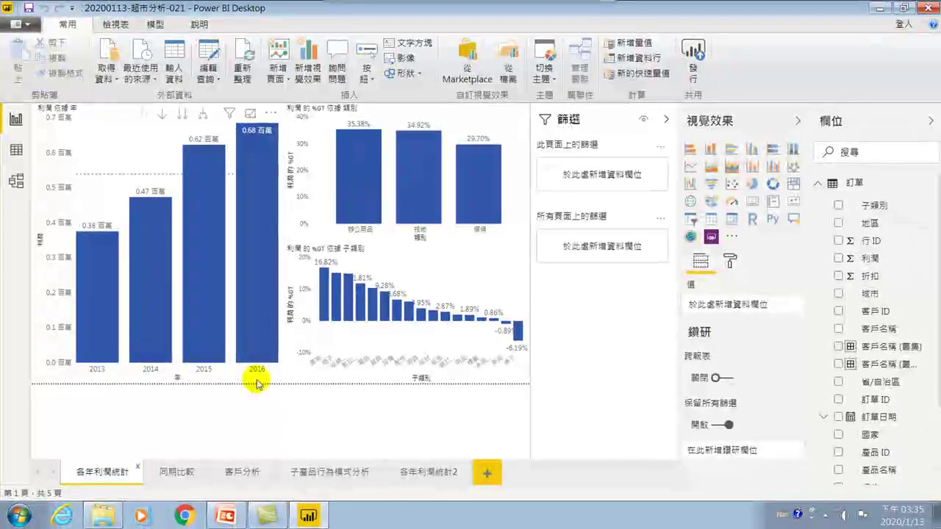
Step: Check the source file 超市範例.xlsx in the Downloads folder and inspect the report's yearly profit bars, finishing back in the report
click(113, 513)
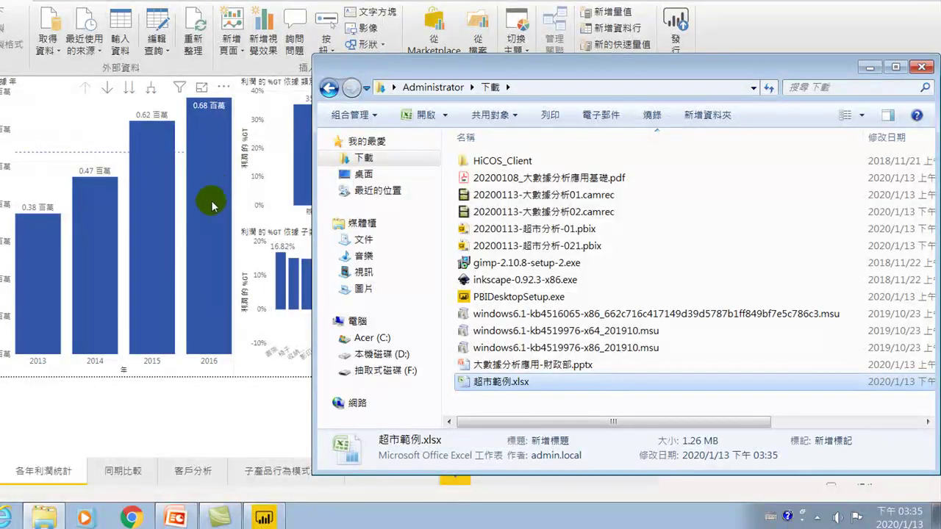
mouse_move(211, 203)
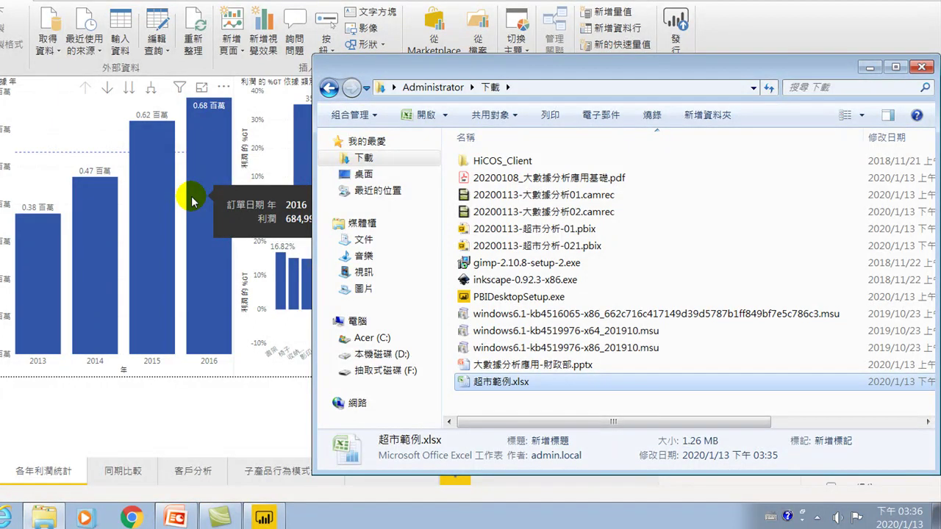
mouse_move(121, 228)
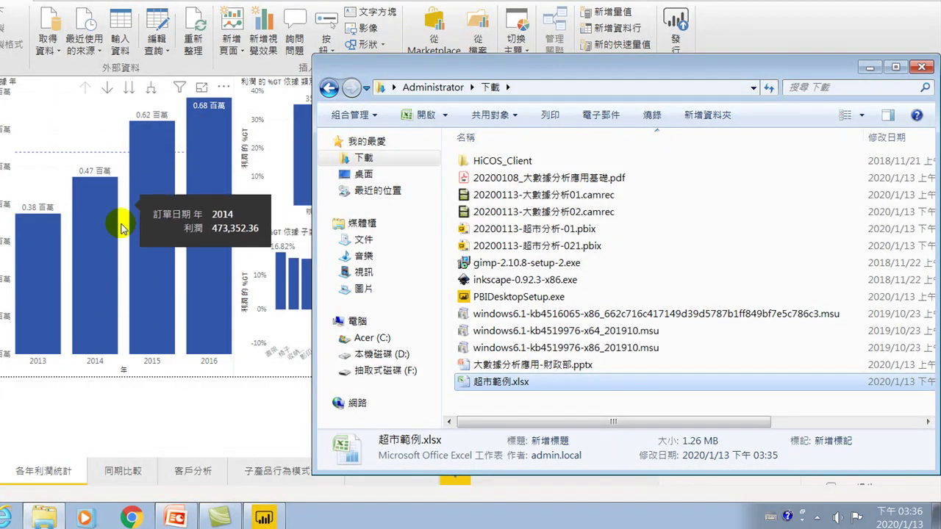
mouse_move(147, 212)
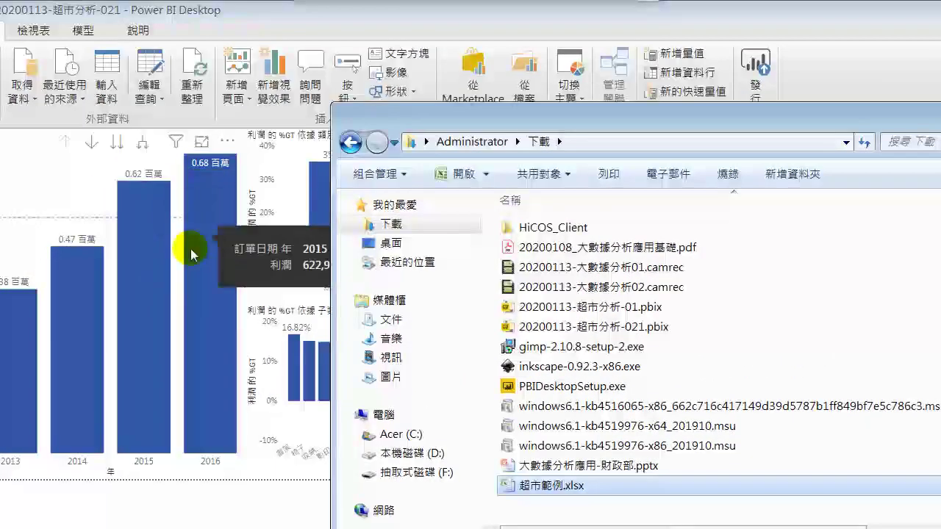
mouse_move(303, 9)
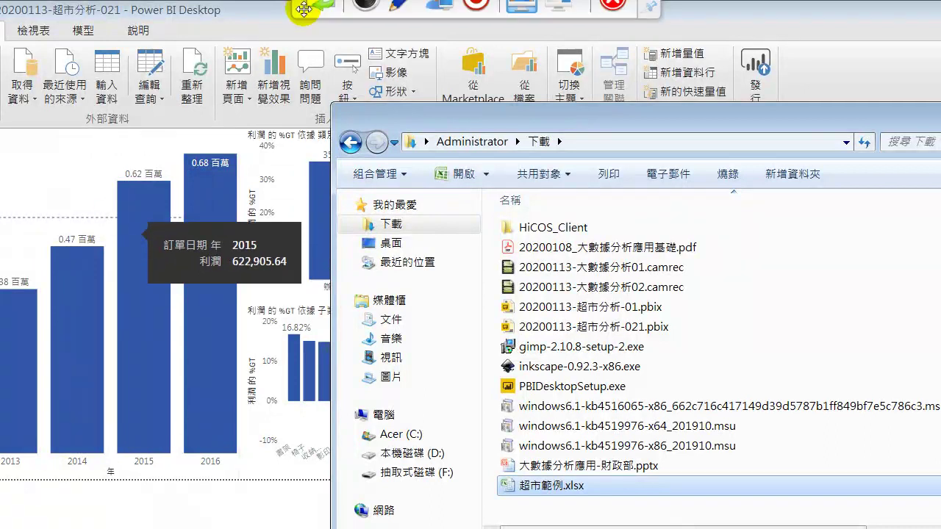
click(252, 17)
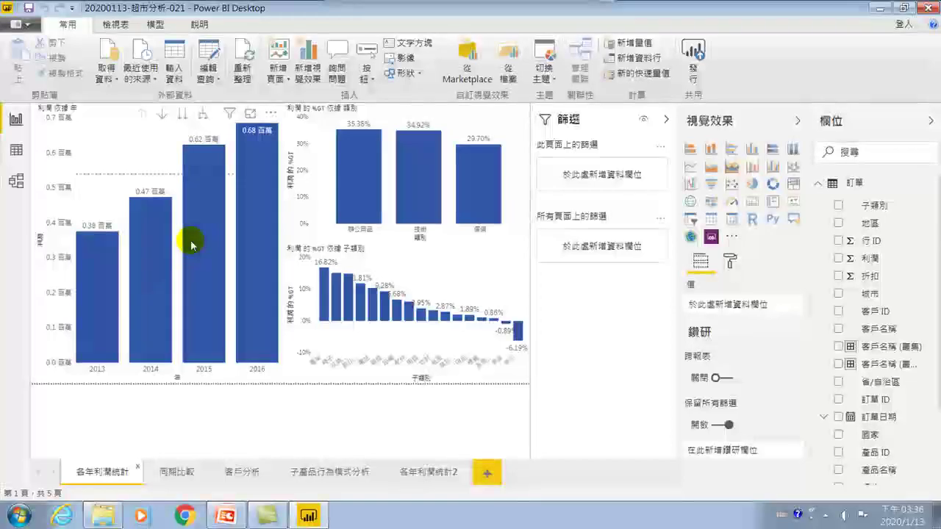
mouse_move(140, 294)
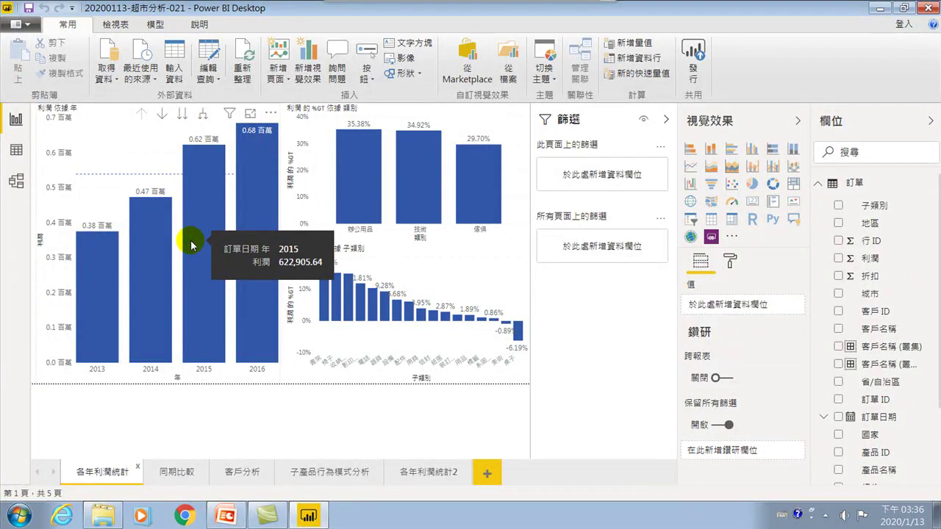
Step: Open 超市範例.xlsx from the Downloads folder as an Excel data source for the report
click(106, 73)
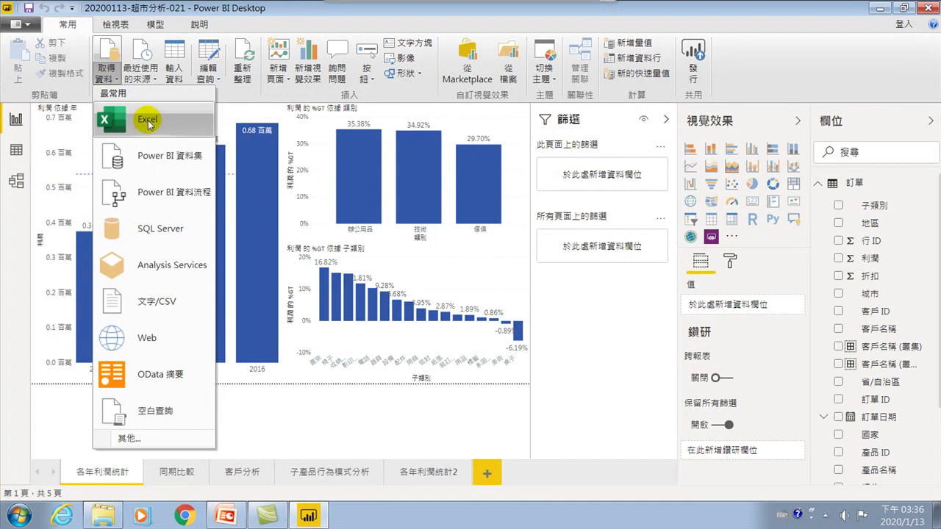
click(148, 119)
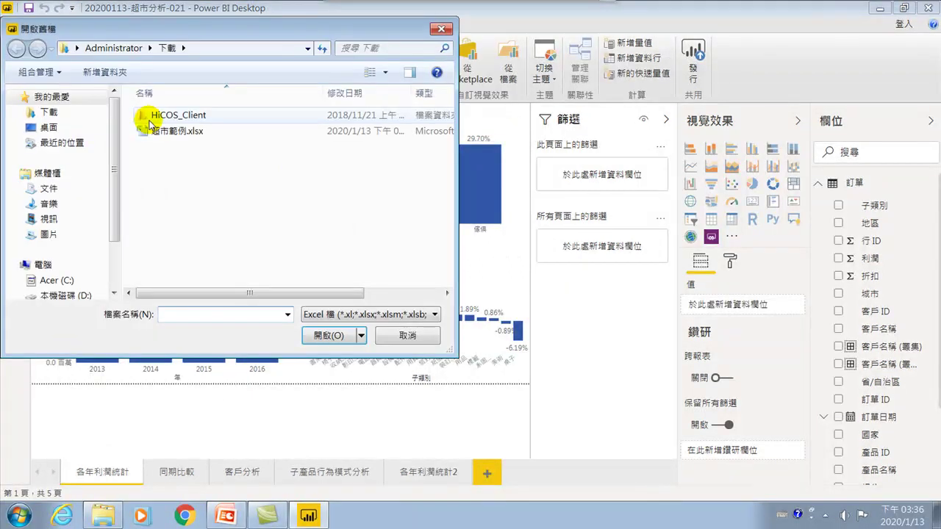
click(45, 112)
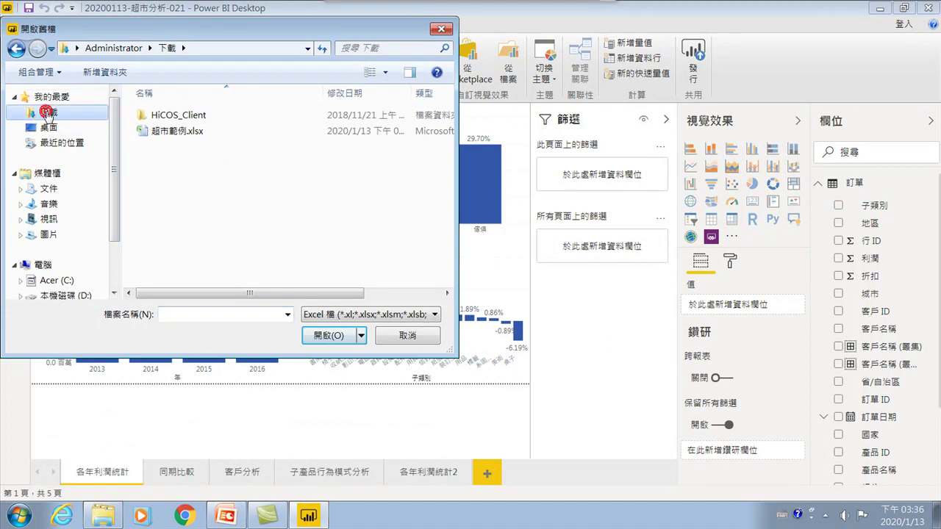
click(175, 131)
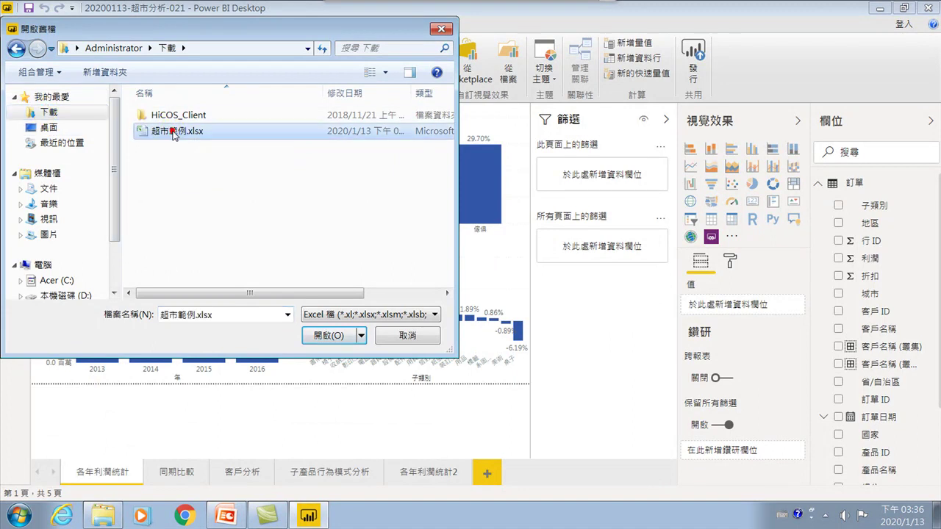
click(328, 336)
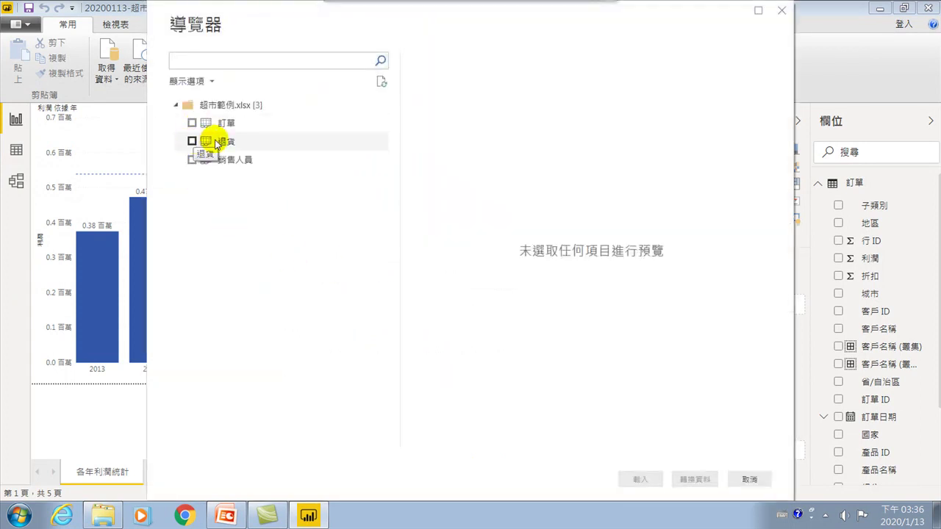
Step: Load the 退貨 sheet into the report, collapse the 訂單 table's fields and expand those of 退貨
click(192, 141)
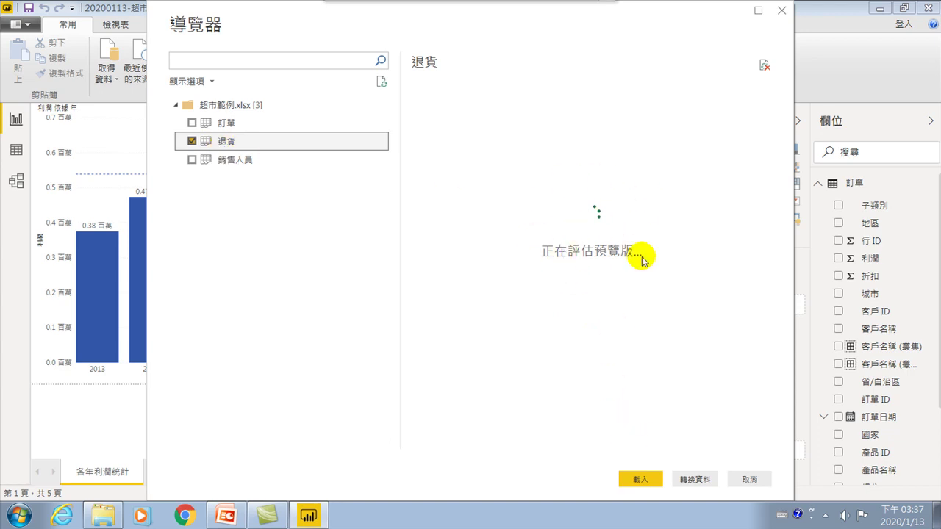
click(640, 480)
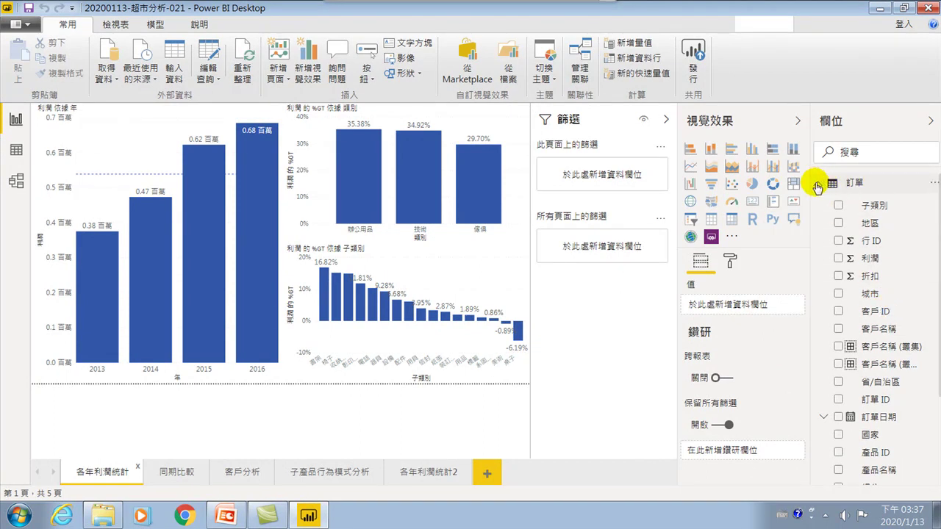
click(817, 185)
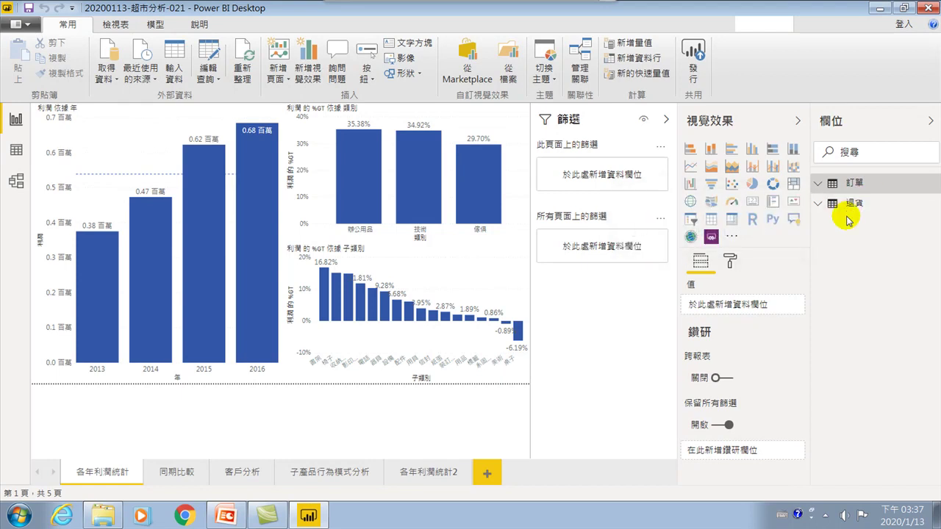
click(818, 203)
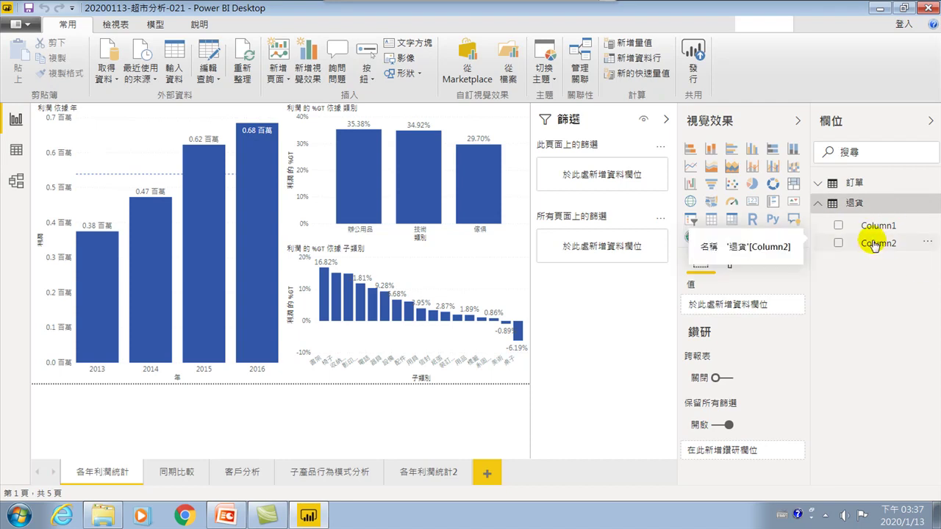
click(107, 76)
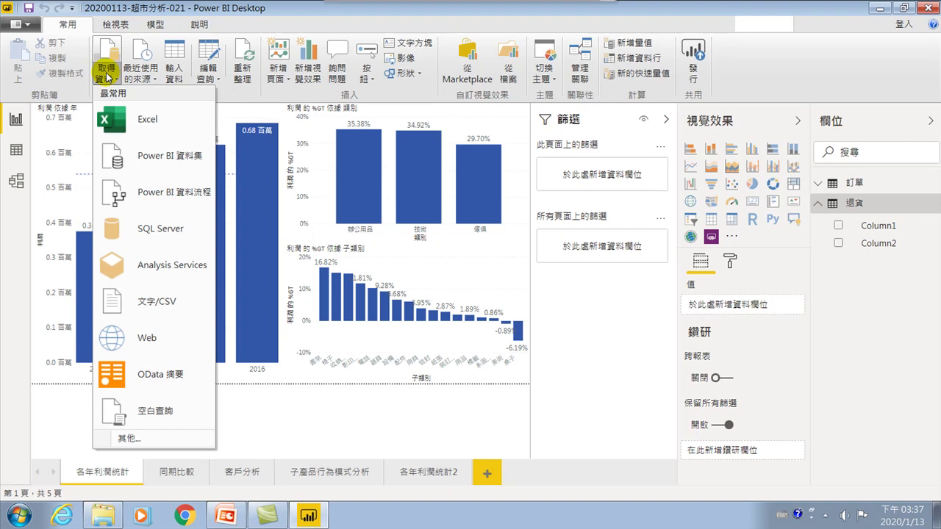
click(147, 119)
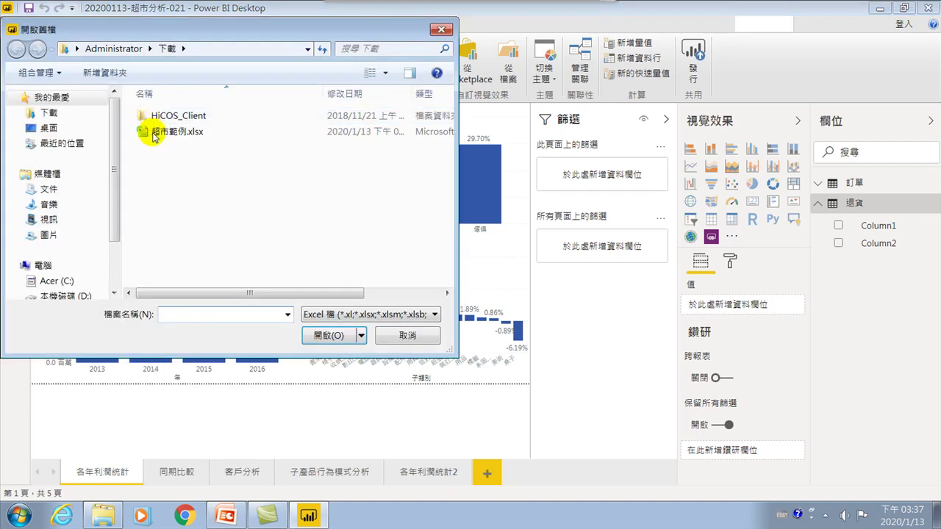
click(50, 112)
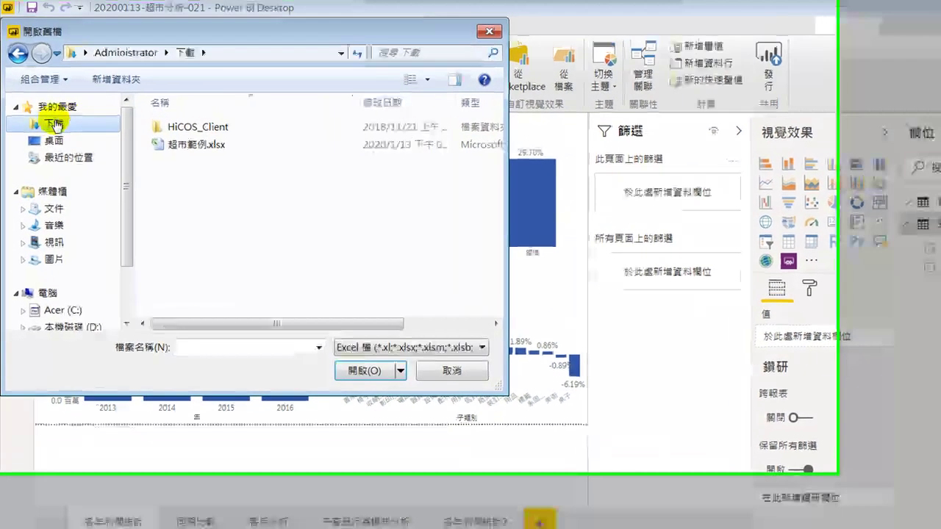
click(162, 134)
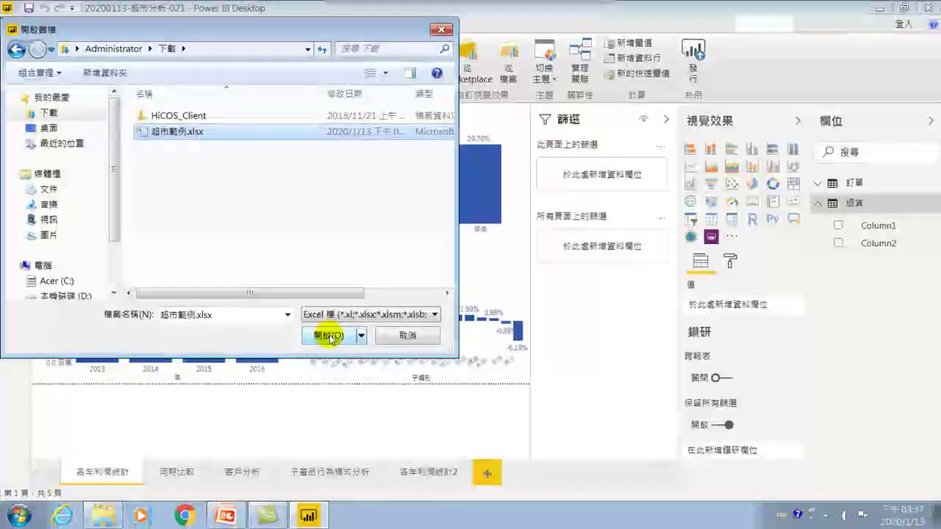
click(412, 417)
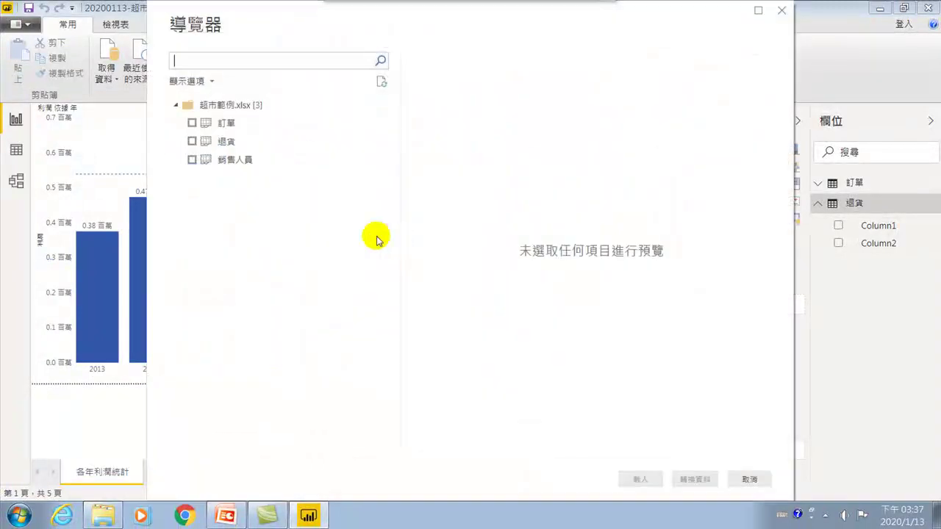
click(191, 141)
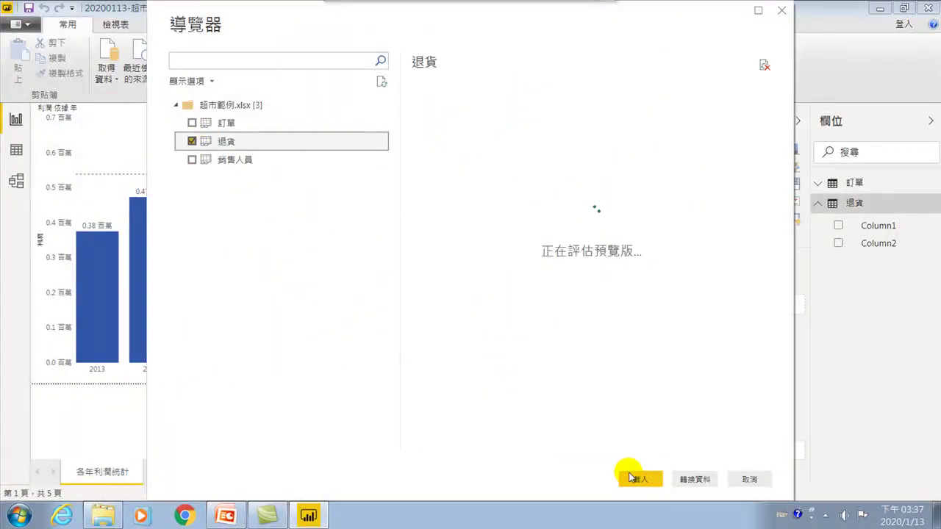
click(754, 476)
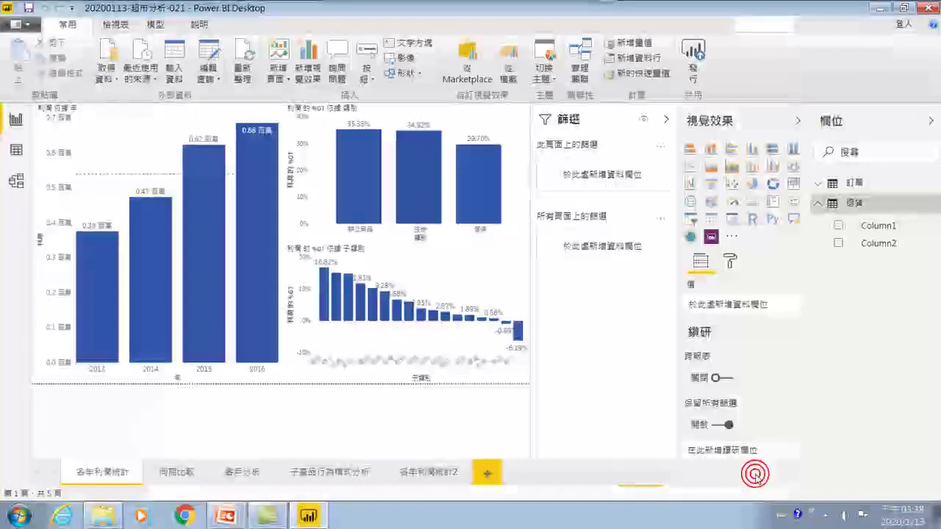
Step: Compare the field names of the 訂單 table with Column1 and Column2 of the 退貨 table
click(573, 23)
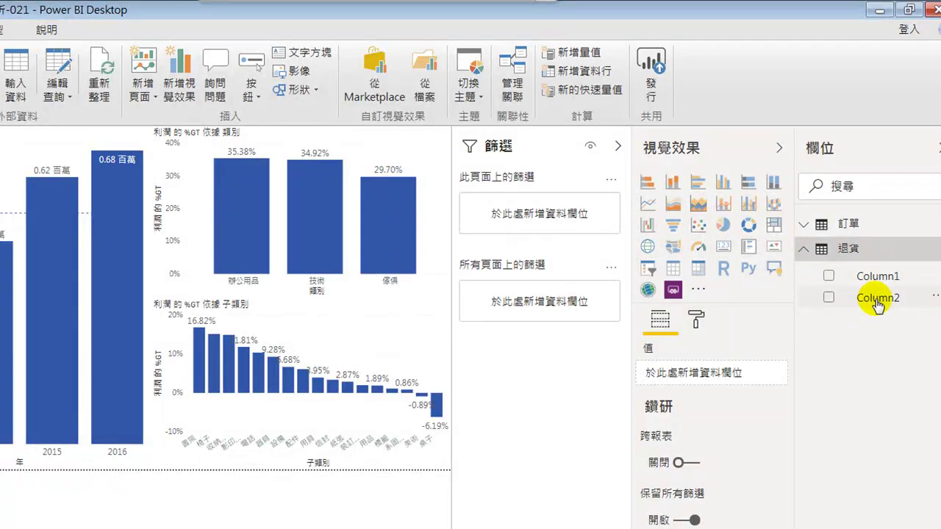
click(805, 226)
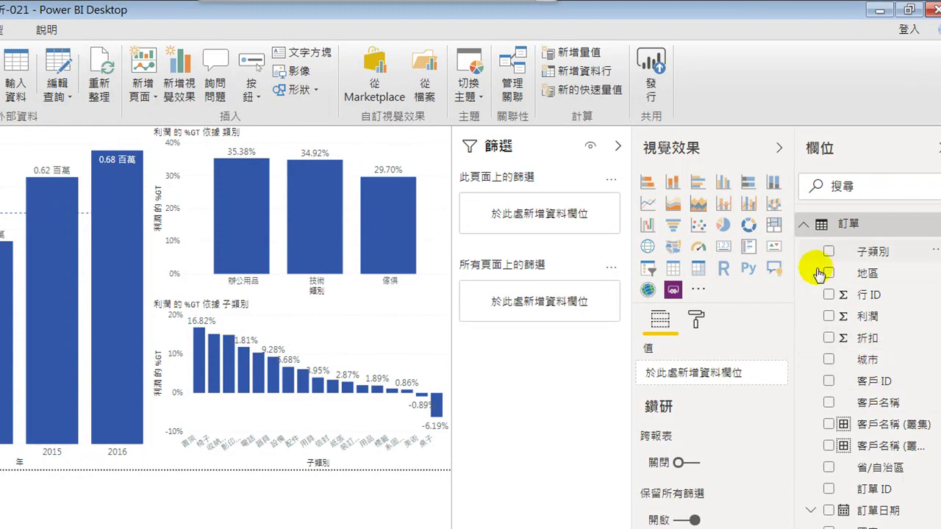
click(805, 224)
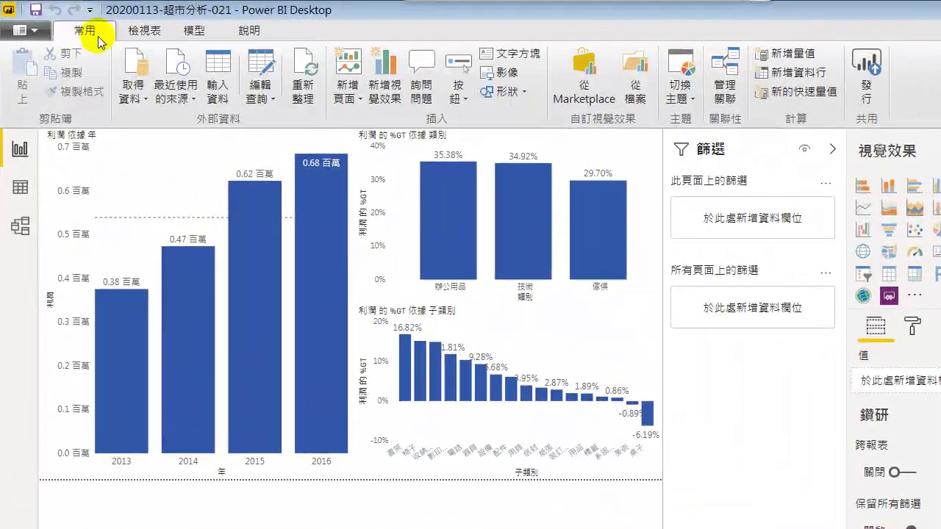
Step: Open the query editor, compare the 訂單 and 退貨 queries and their applied steps, and close the editor with Close & Apply
click(261, 98)
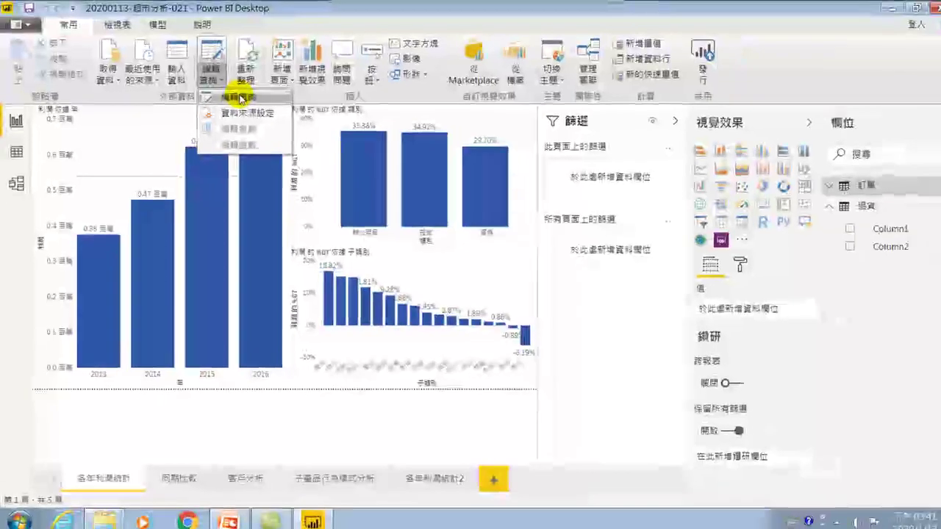
click(284, 116)
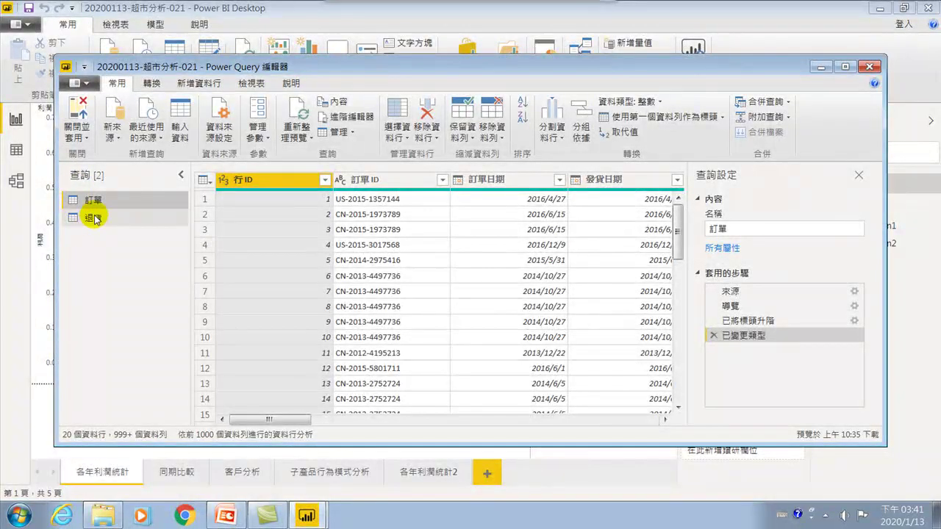
click(94, 219)
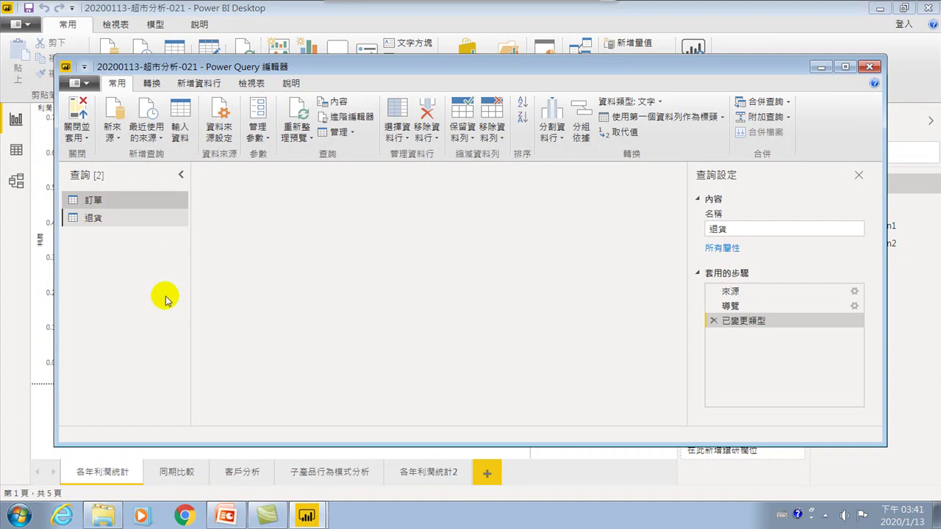
click(93, 201)
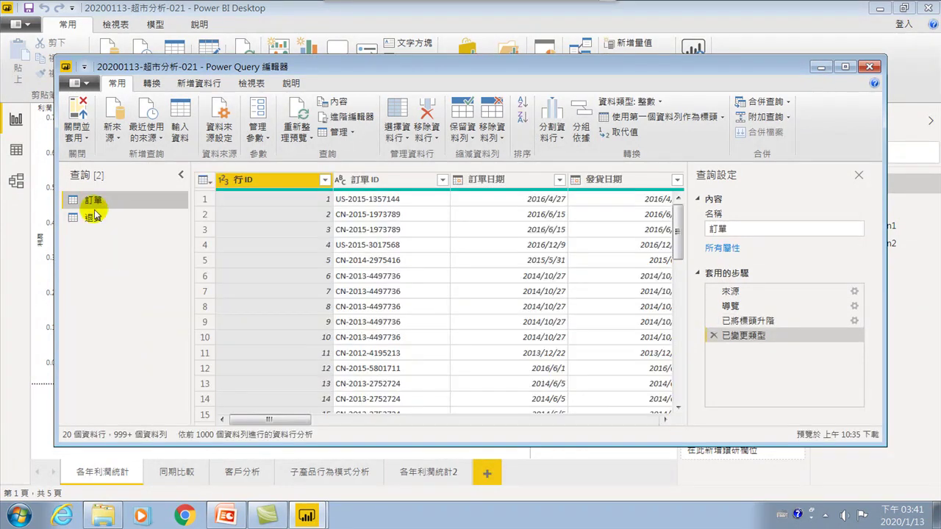
click(95, 218)
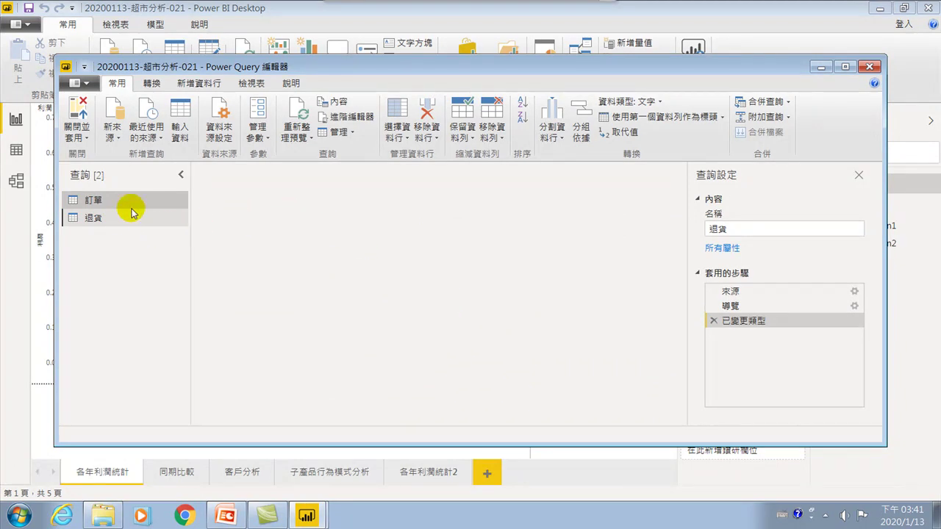
click(106, 219)
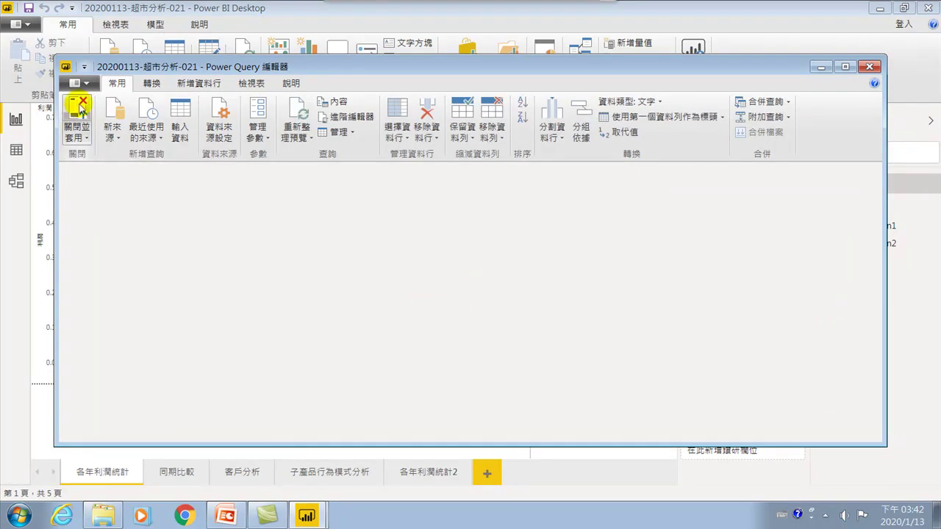
click(78, 110)
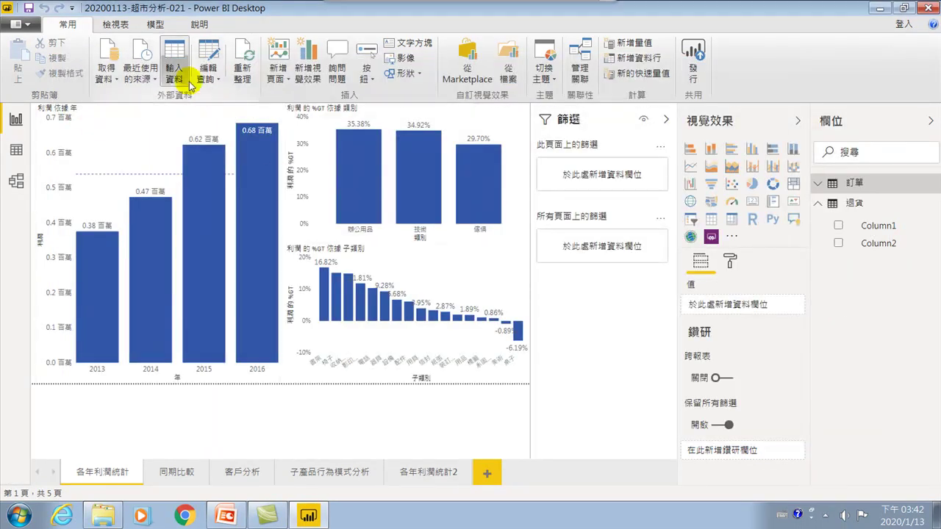
Step: View the 退貨 query in the query editor and close the editor with Close & Apply
click(208, 75)
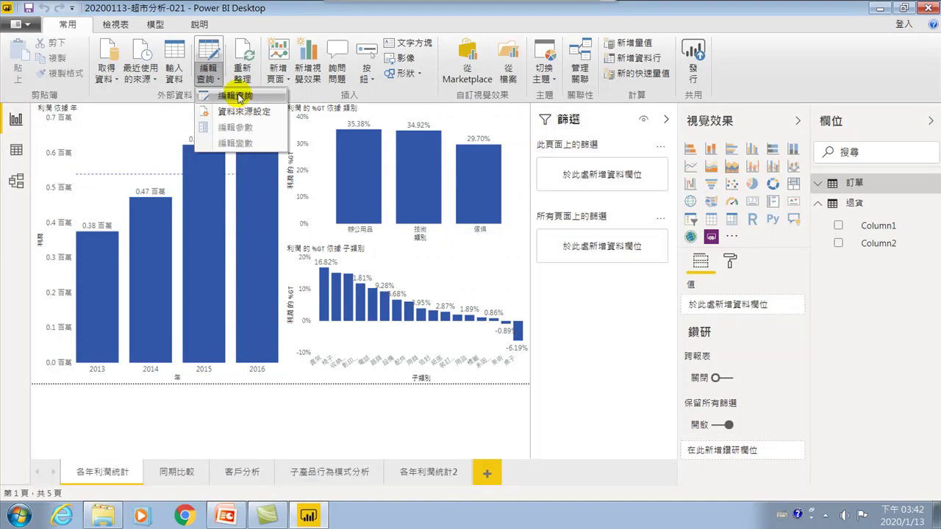
click(230, 91)
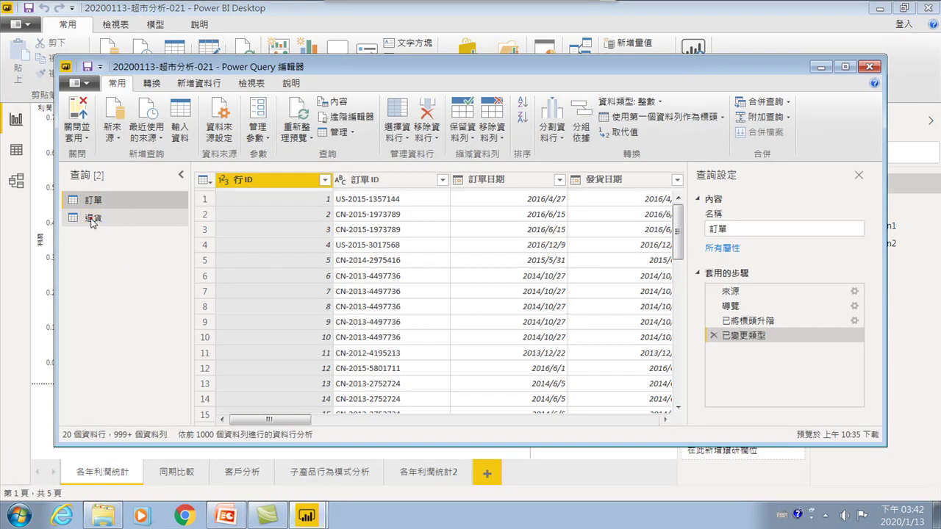
click(92, 221)
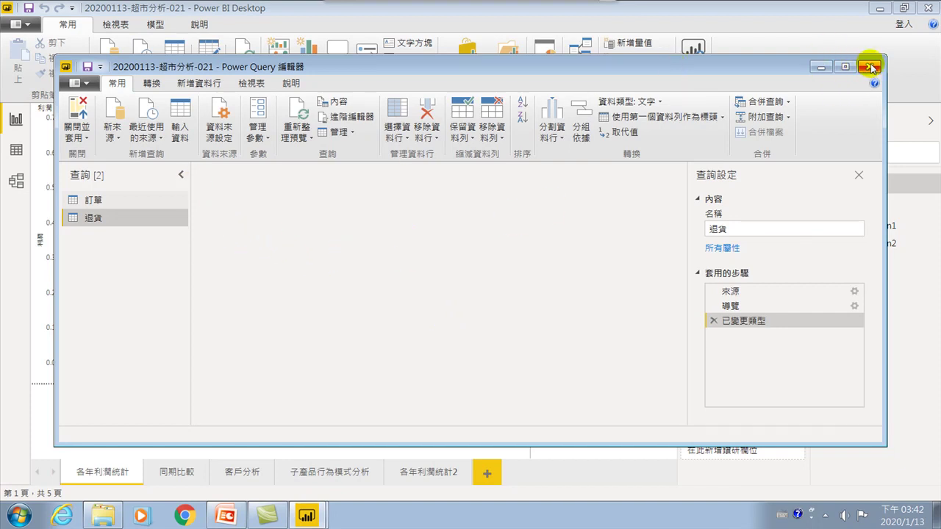
click(81, 110)
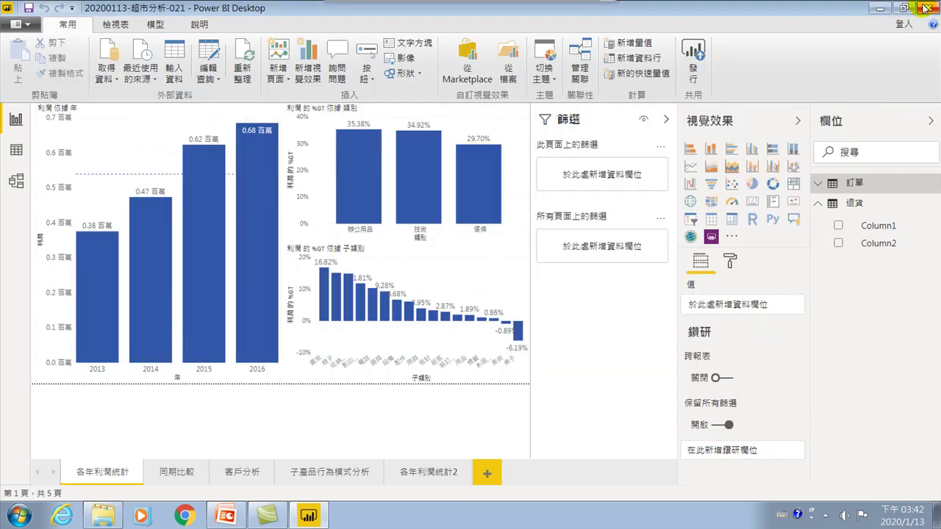
Step: Save and close the report, then reopen 20200113-超市分析-021.pbix from the Downloads folder without signing in
click(29, 8)
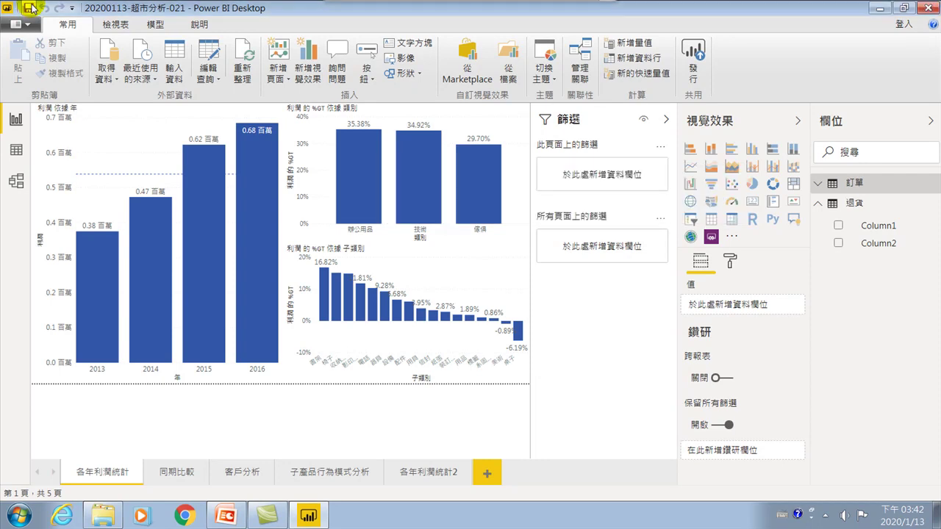
click(931, 8)
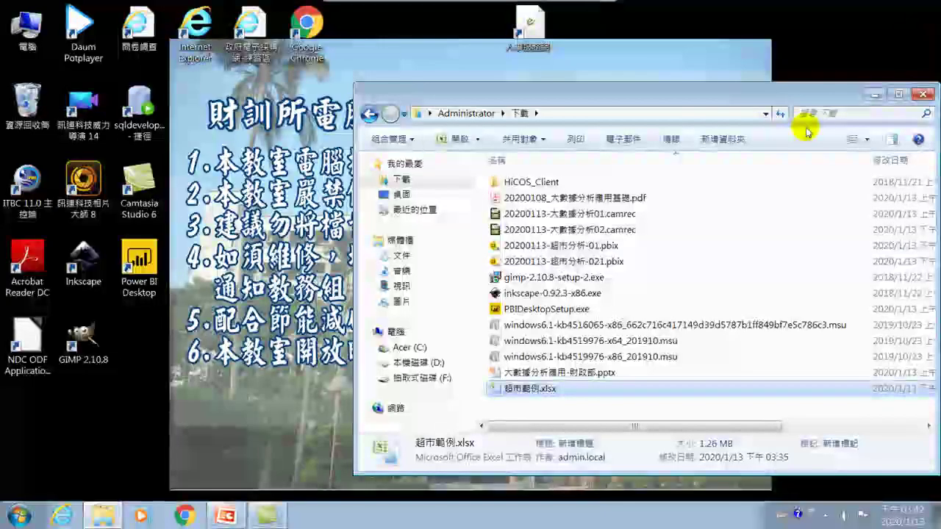
double_click(564, 262)
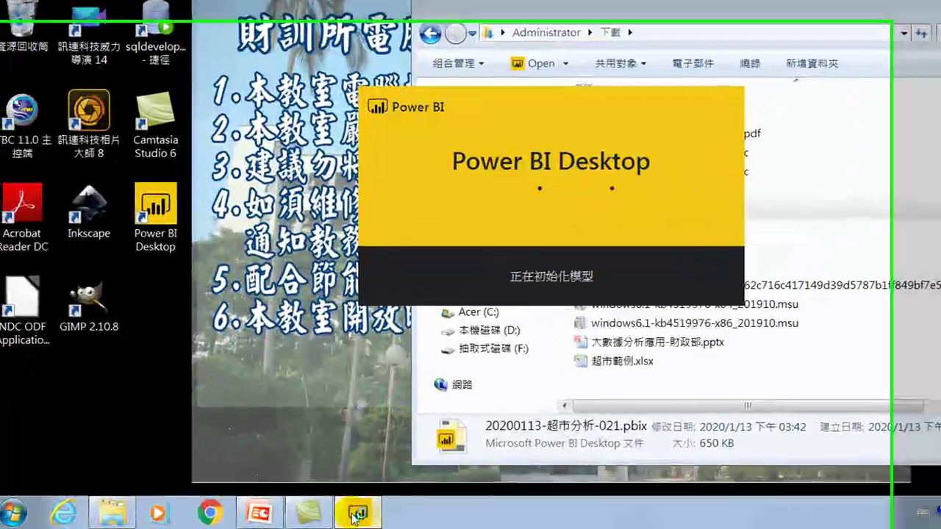
mouse_move(297, 511)
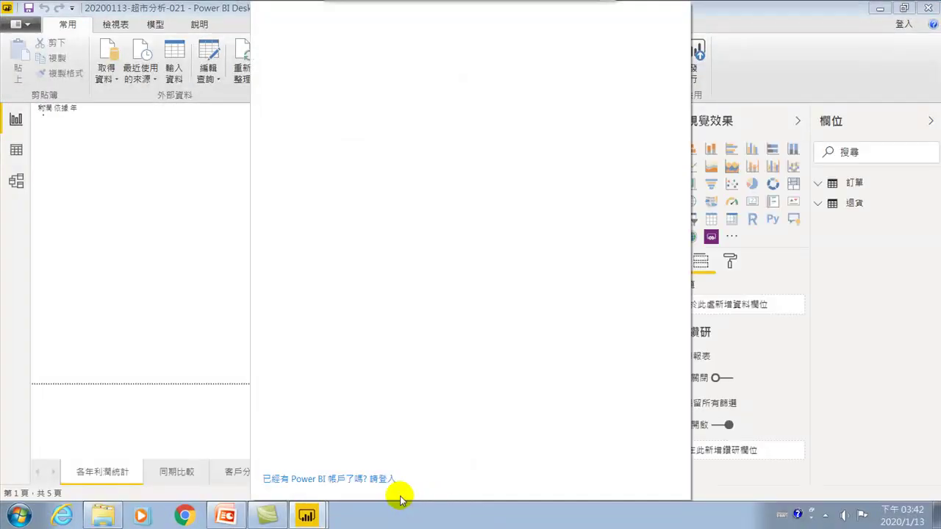
click(300, 482)
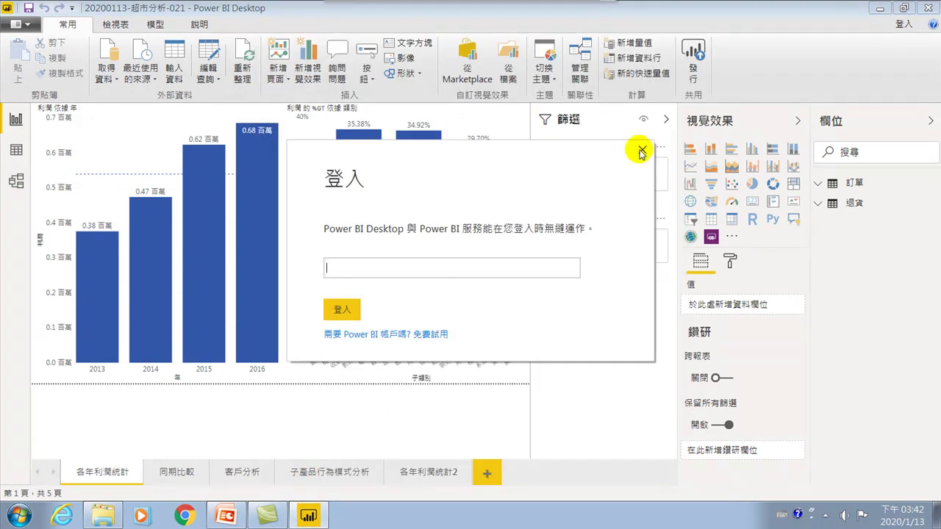
click(642, 151)
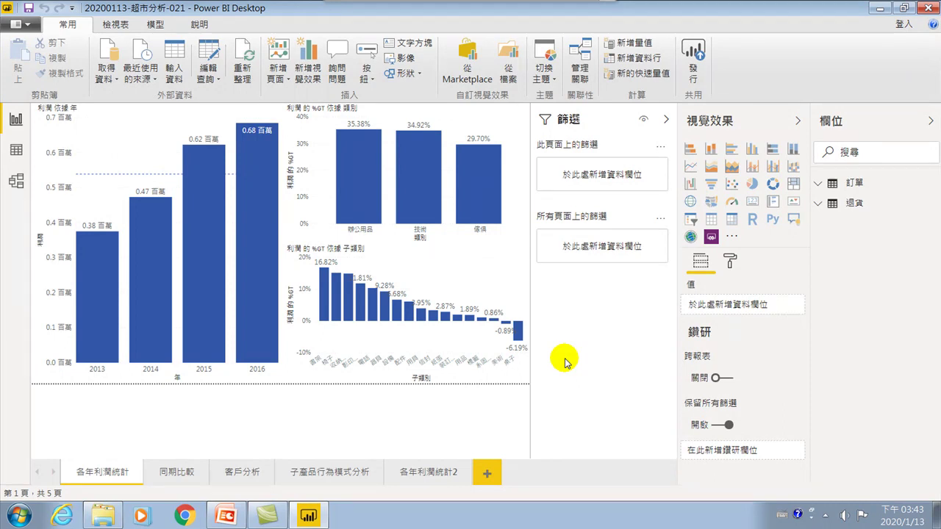
Step: Expand the 退貨 table's fields and compare the column headers of the 退貨 and 訂單 queries in the query editor
click(816, 202)
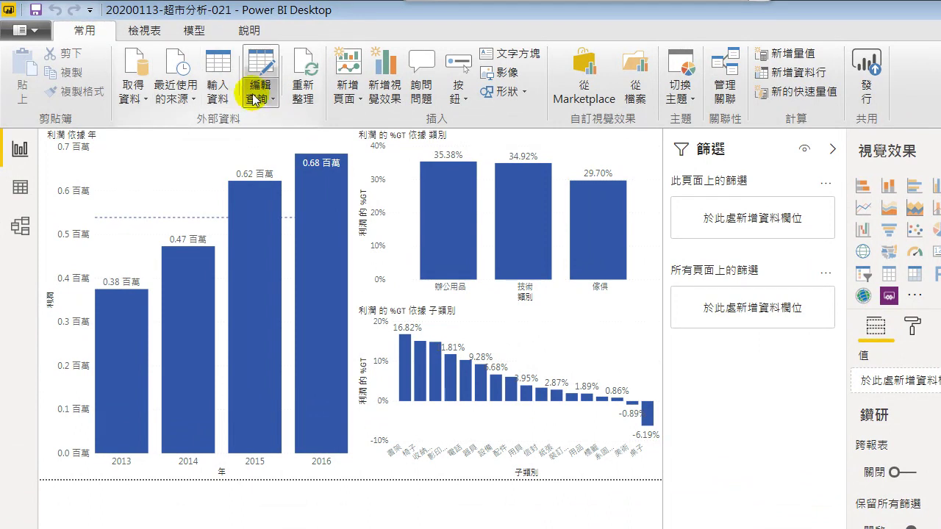
click(252, 97)
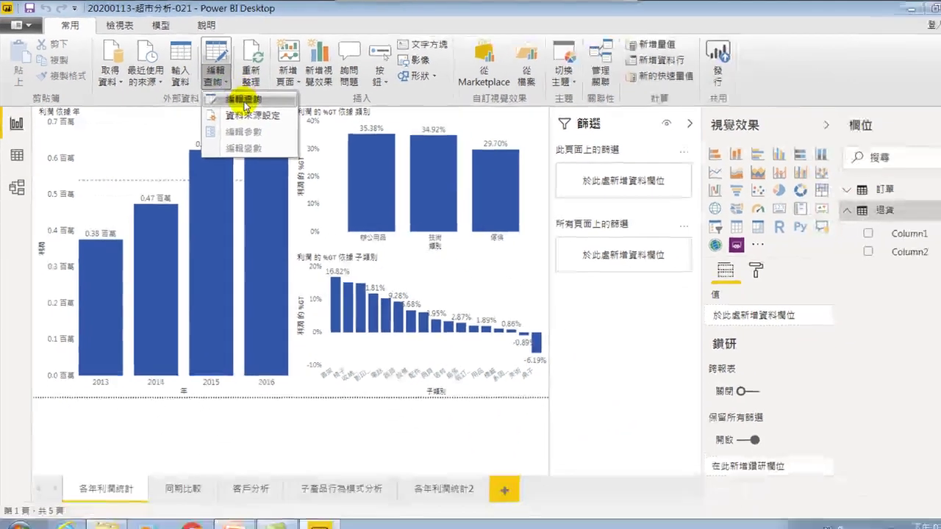
click(294, 119)
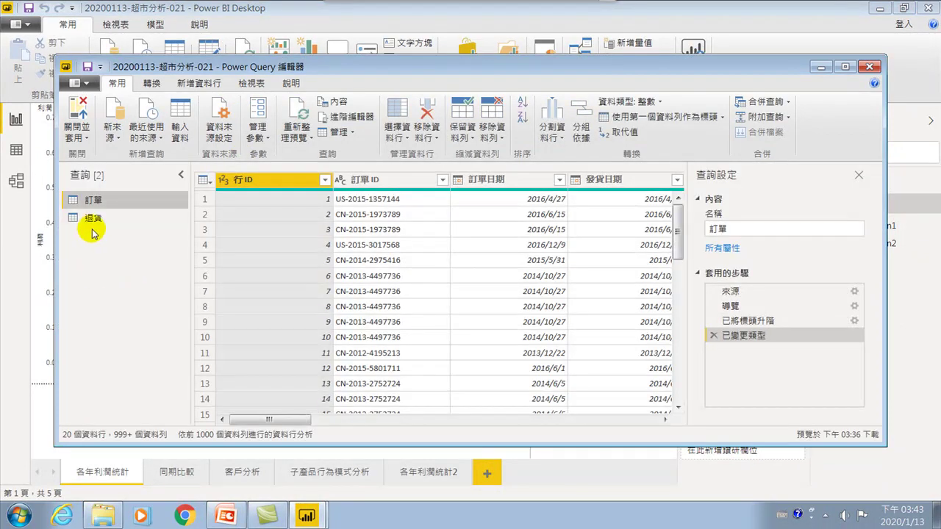
click(92, 226)
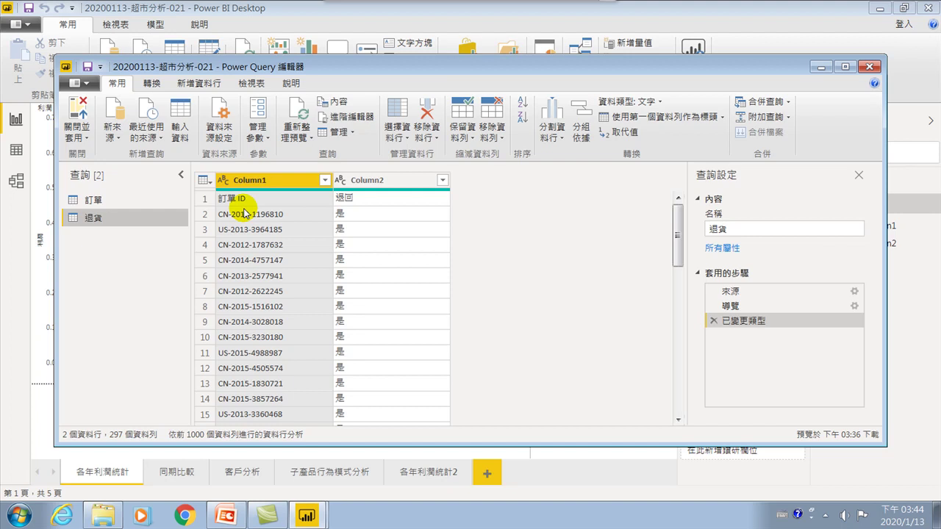
click(156, 200)
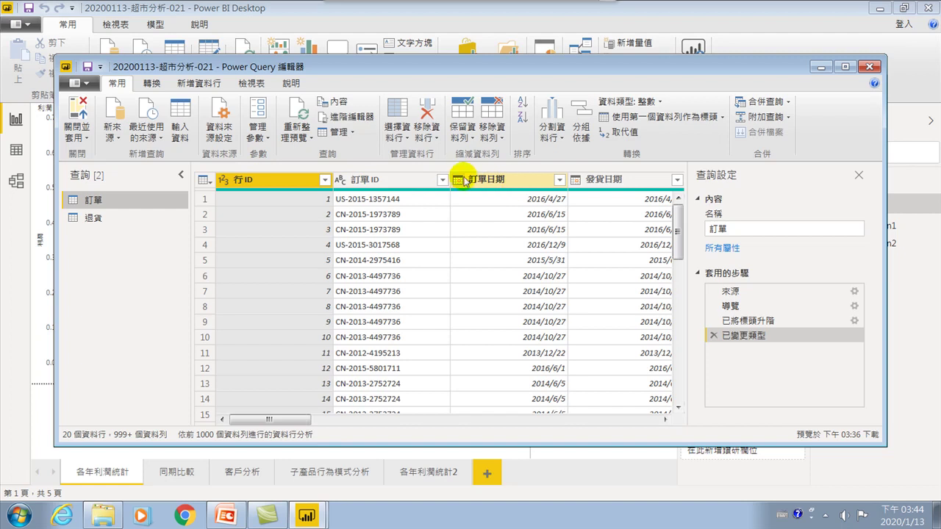
drag(280, 419, 323, 419)
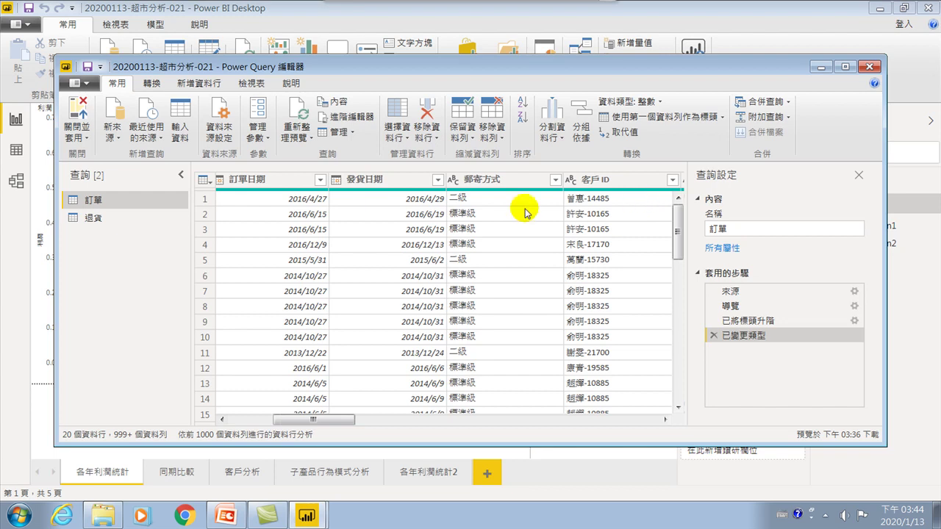
Step: Use the first row of the 退貨 query as its column headers
click(143, 219)
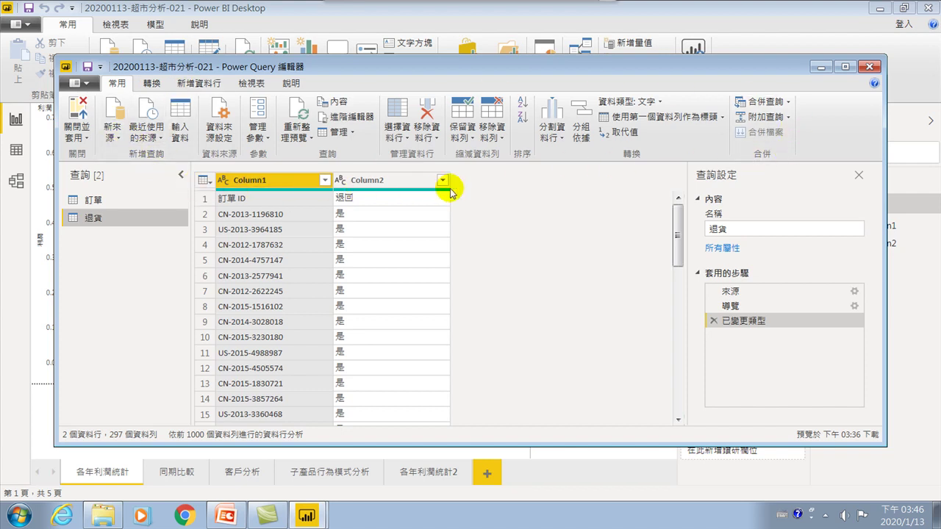
click(203, 180)
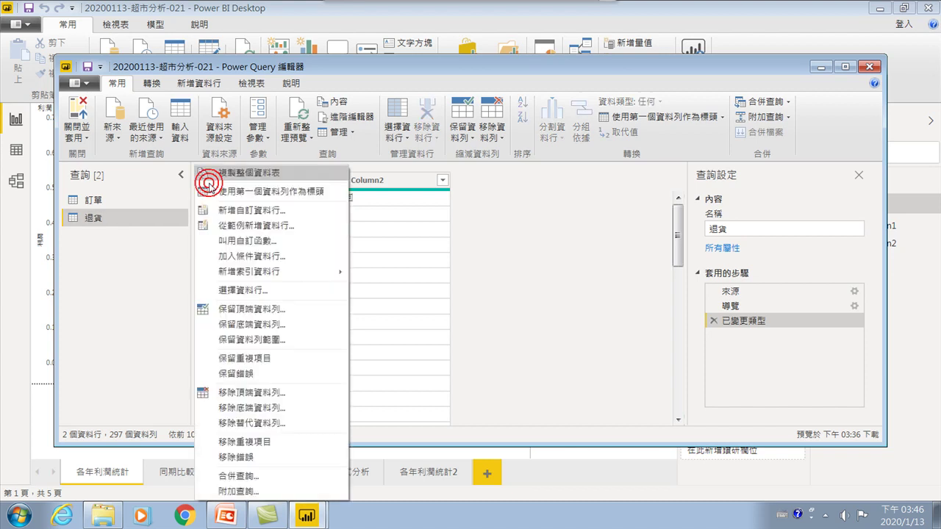
click(292, 196)
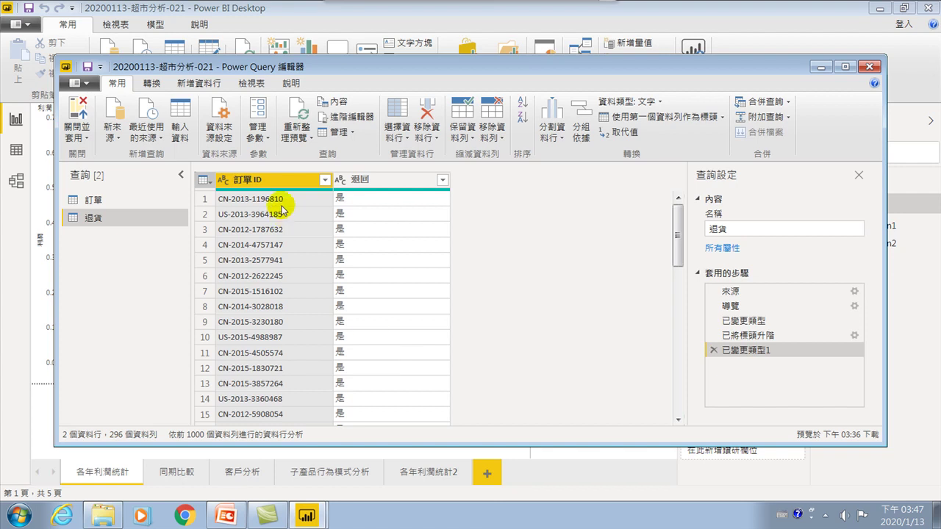
Step: Move the query editor window aside and close it with Close & Apply to update the report
drag(247, 66, 345, 83)
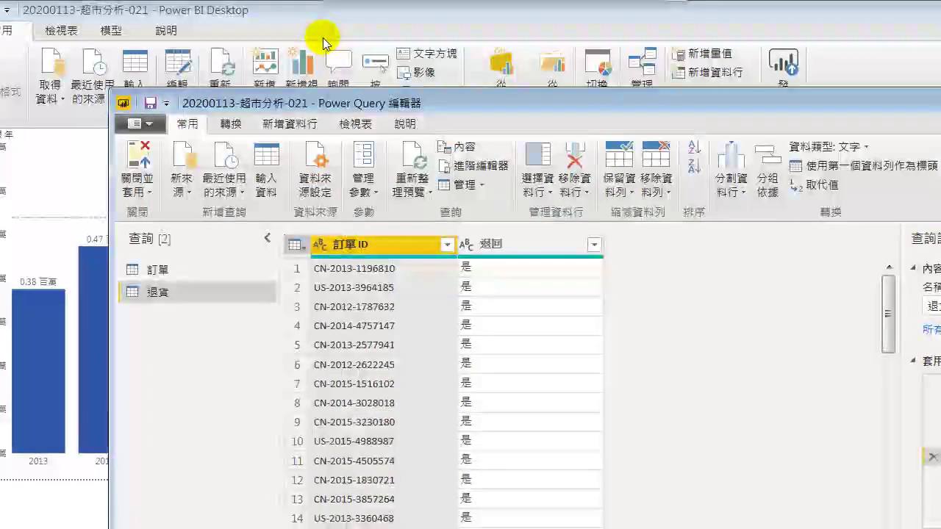
drag(301, 101, 292, 130)
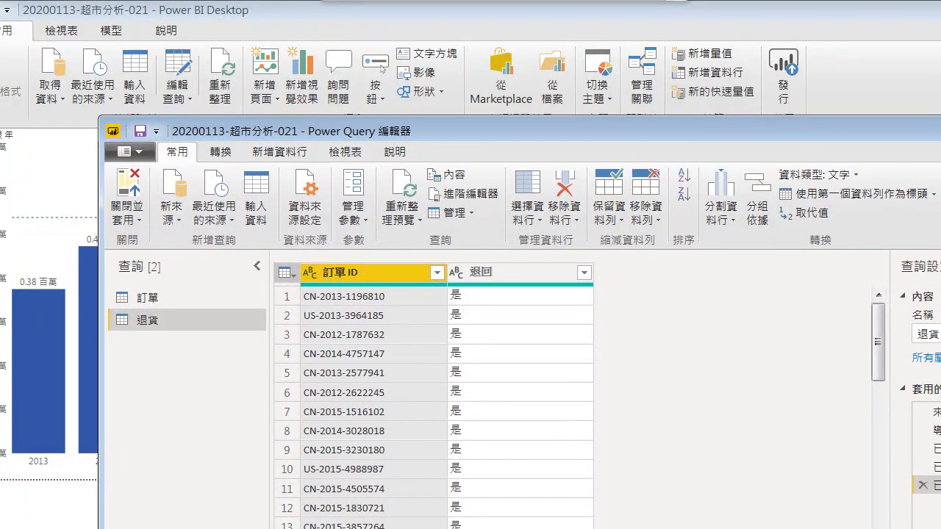
click(175, 97)
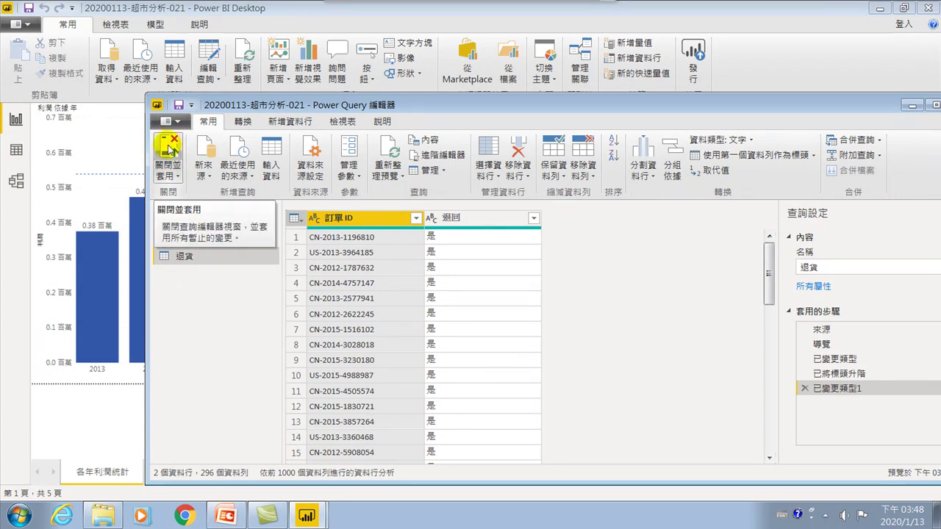
click(169, 175)
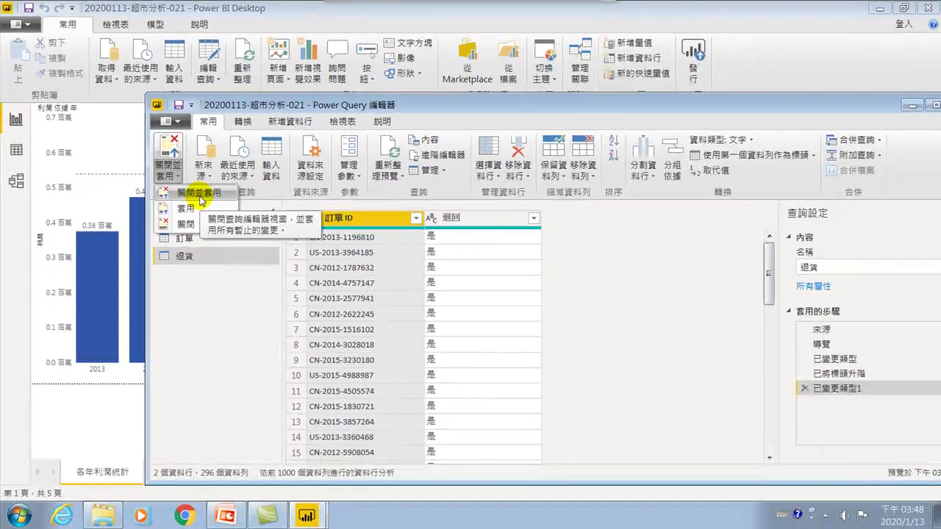
click(199, 197)
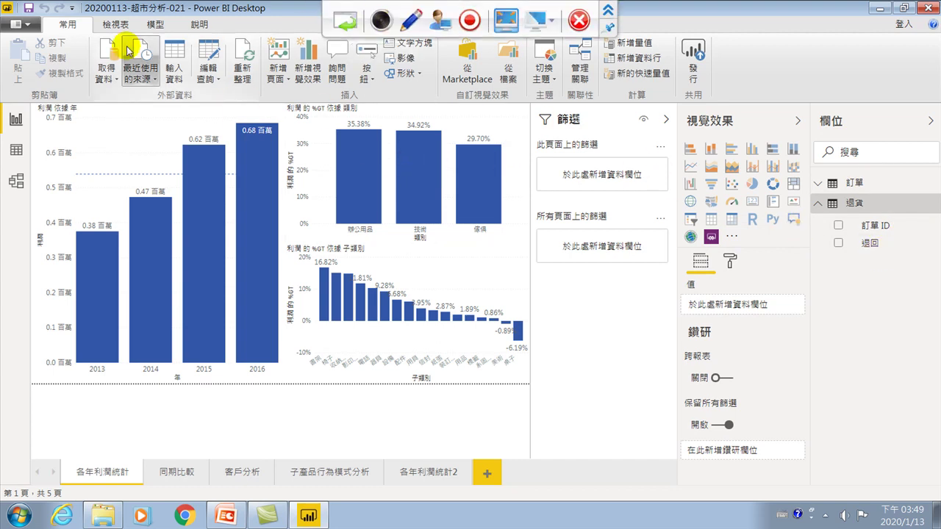
Step: Reopen the query editor, review where the 退貨 query offers the first row as headers, and close with Close & Apply
click(211, 78)
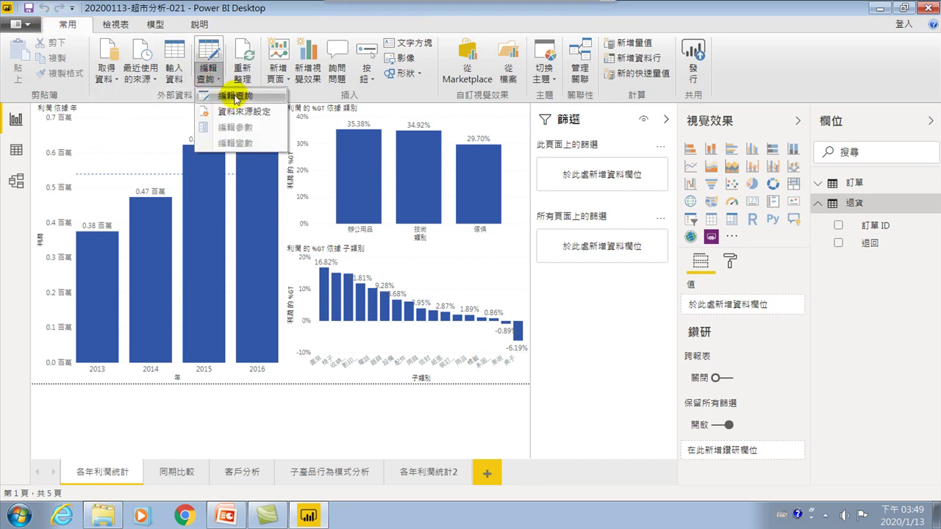
click(238, 97)
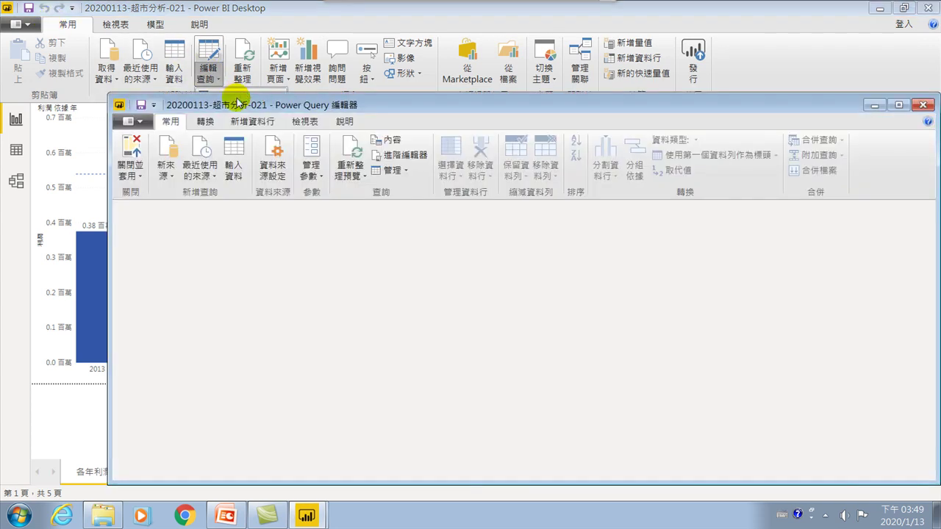
click(146, 255)
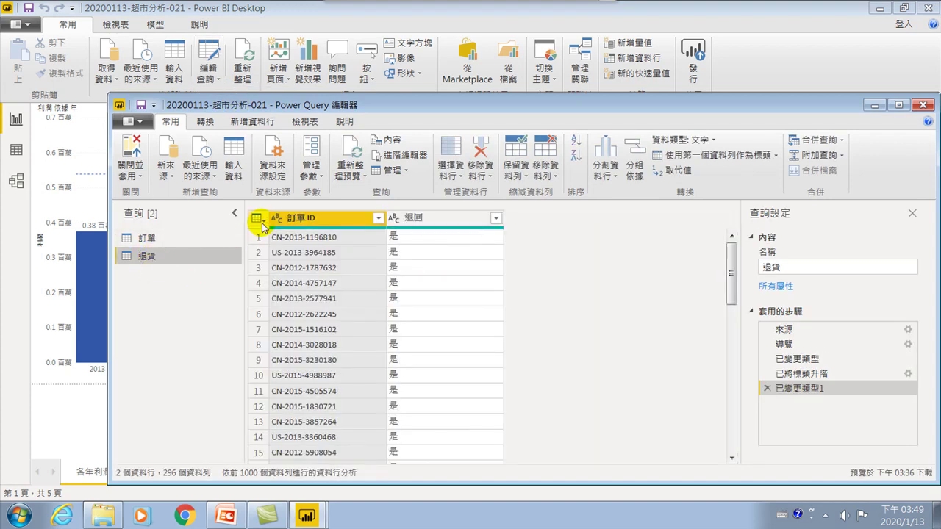
click(260, 222)
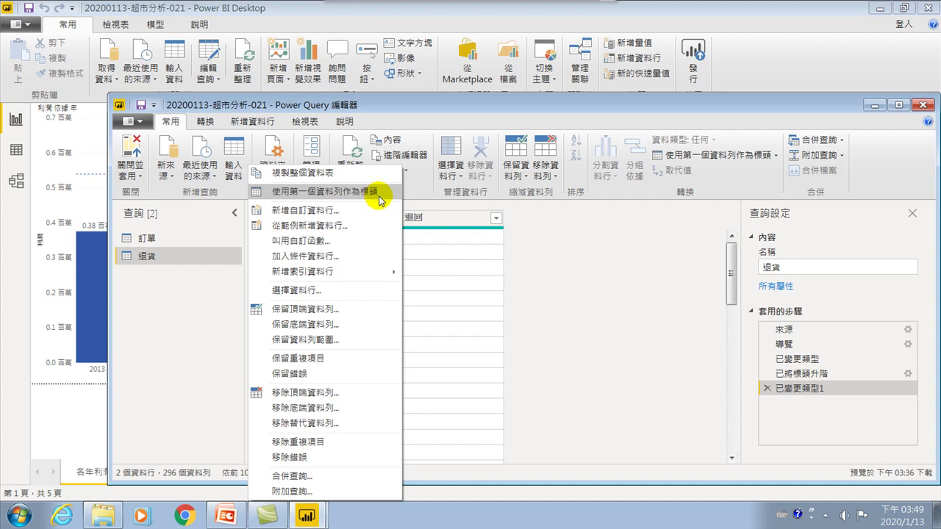
click(638, 298)
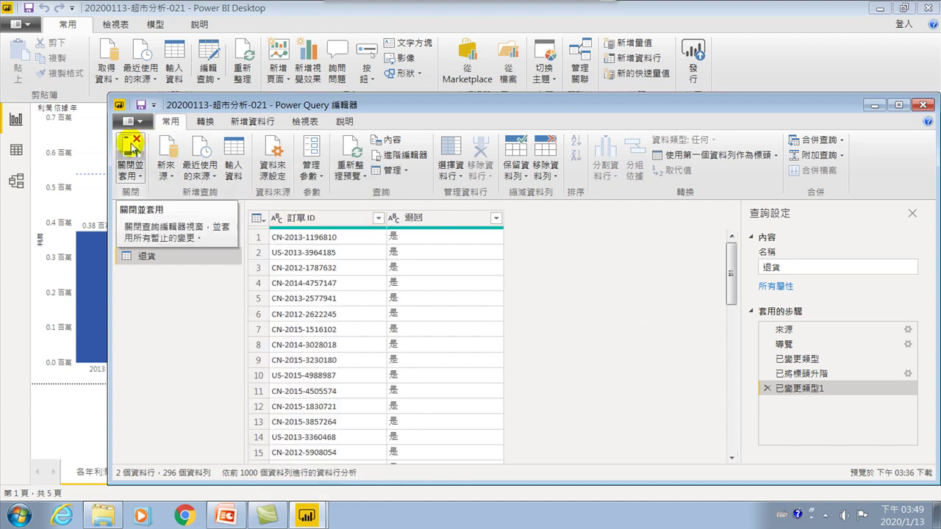
click(131, 149)
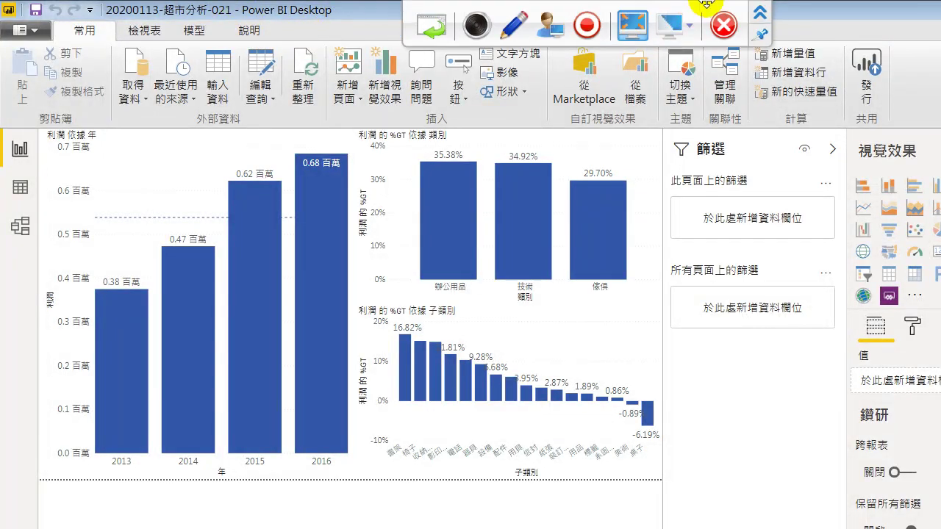
click(727, 22)
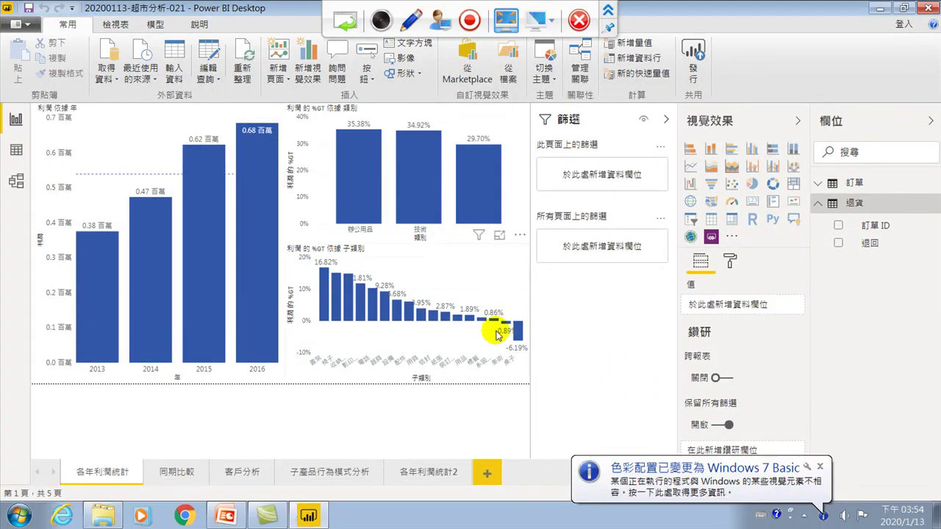
click(820, 466)
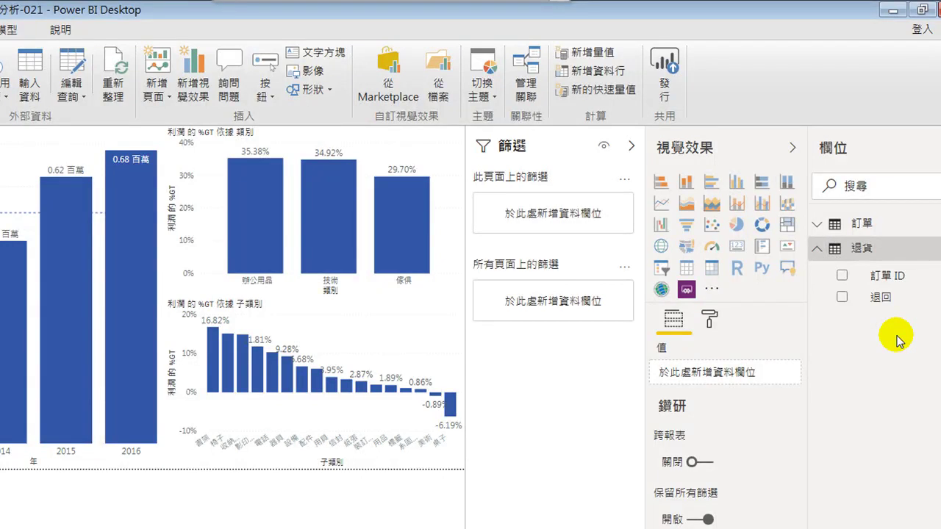
Step: Check the 訂單 table's field list, collapse it, and show the 退貨 table's rows in the data view
click(818, 224)
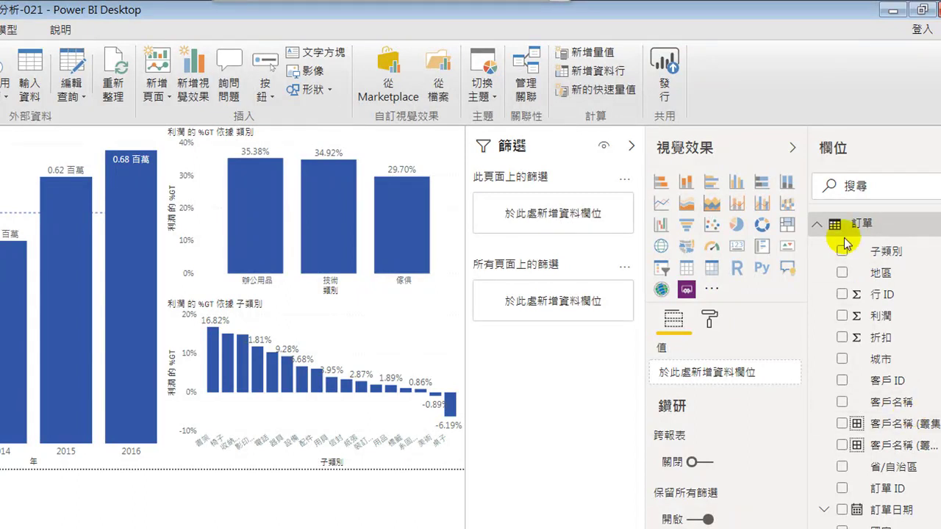
click(818, 225)
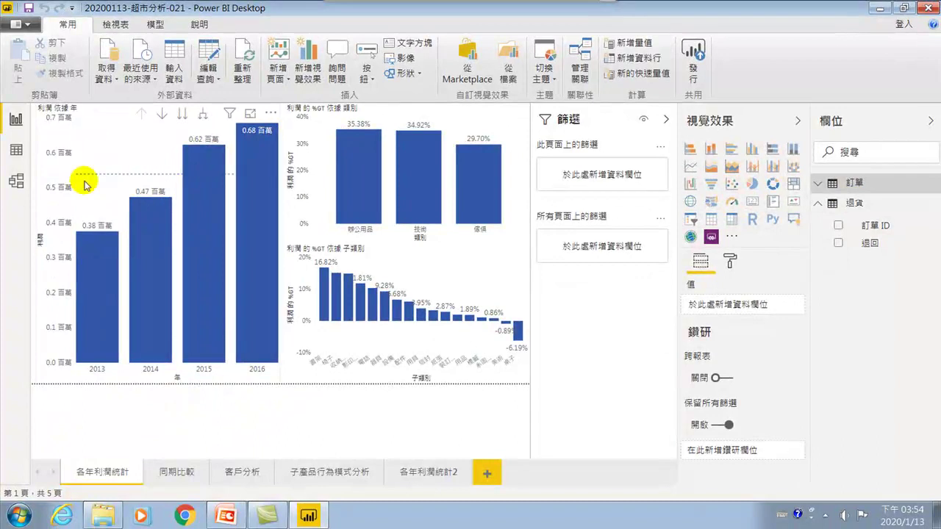
click(16, 150)
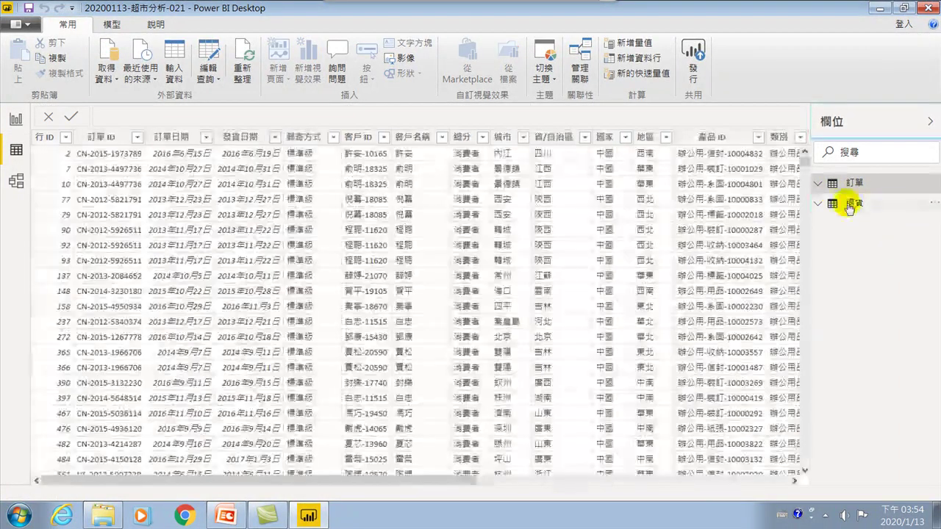
click(850, 205)
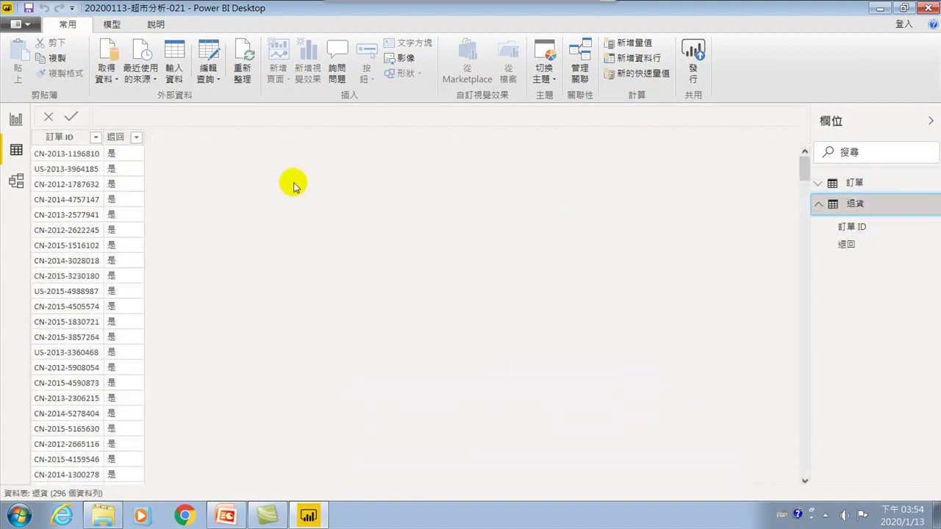